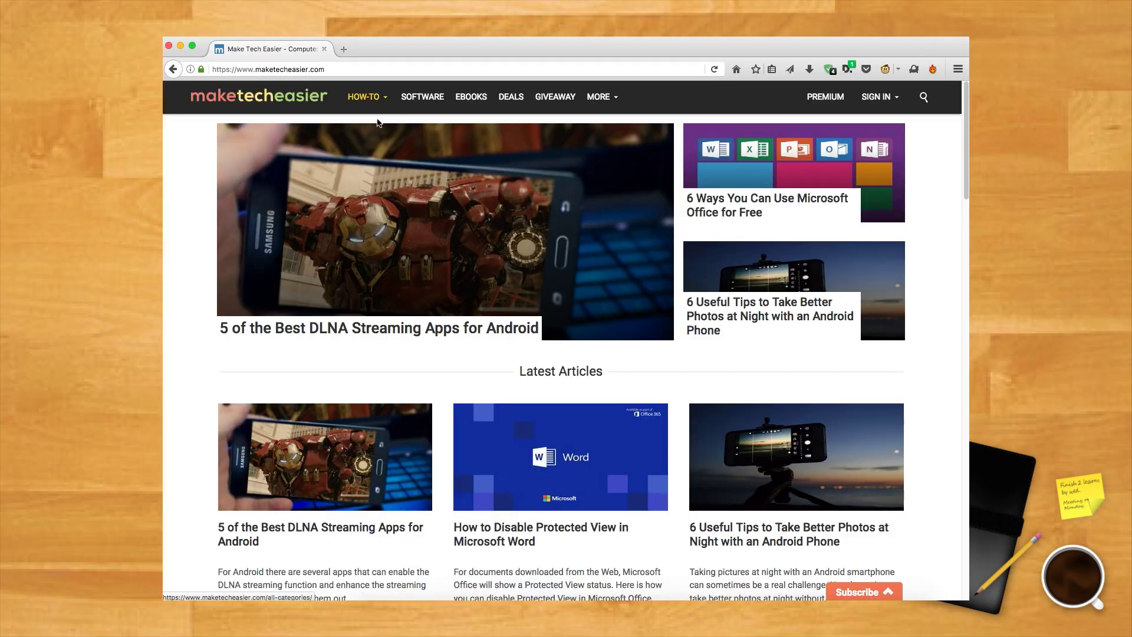
Select the maketecheasier.com address and scroll through the Make Tech Easier home page.
left_click(341, 69)
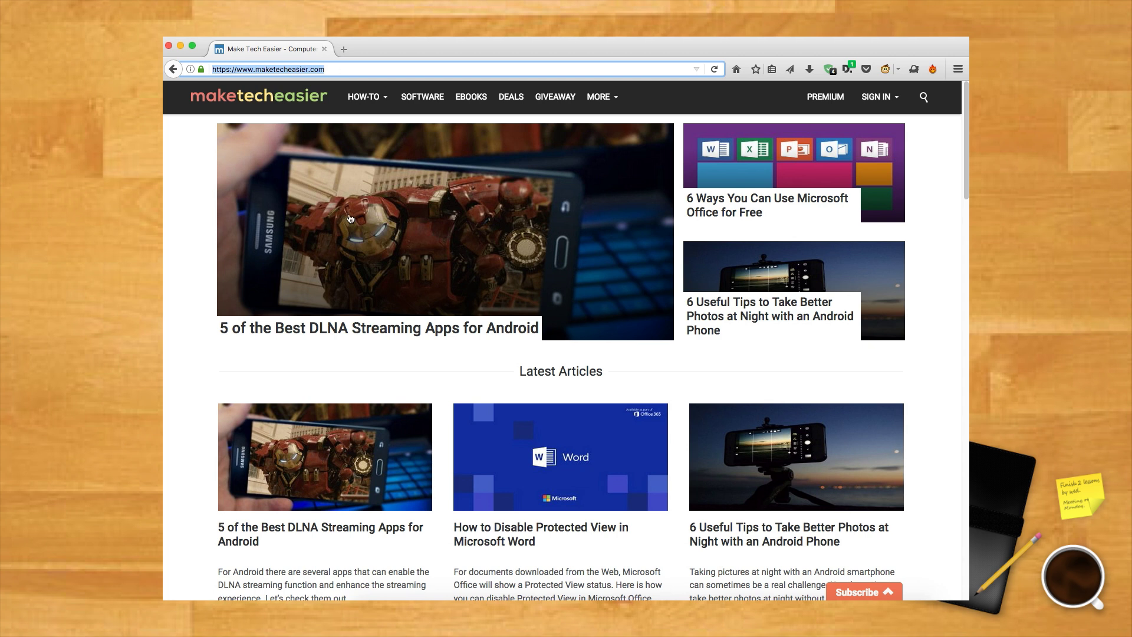
scroll(353, 221, "down", 5)
scroll(353, 223, "down", 2)
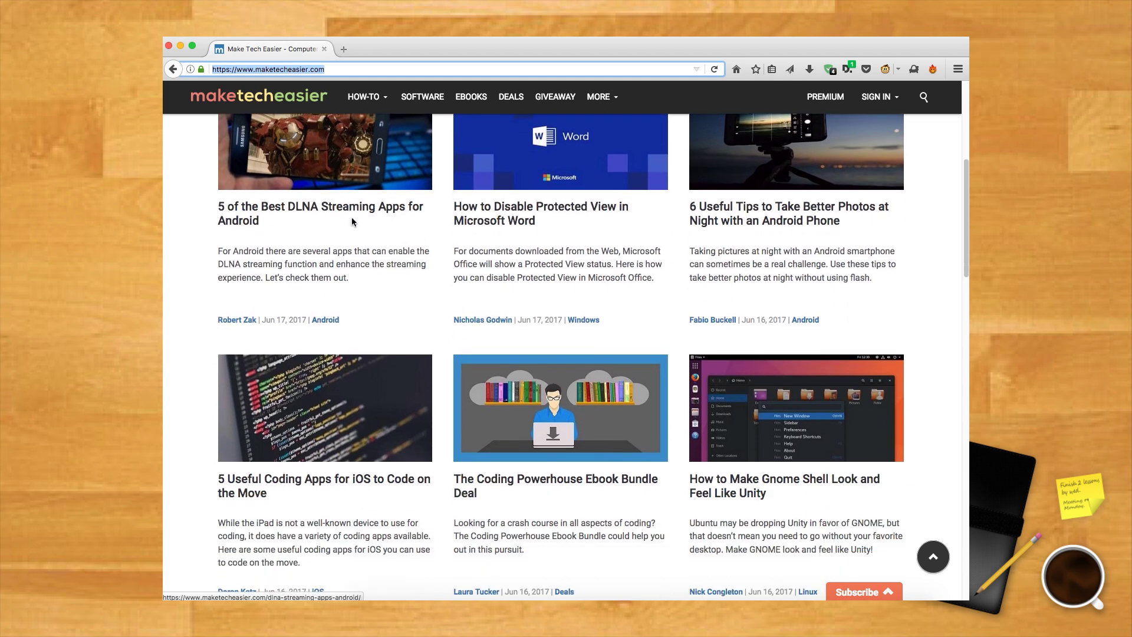
scroll(330, 177, "up", 8)
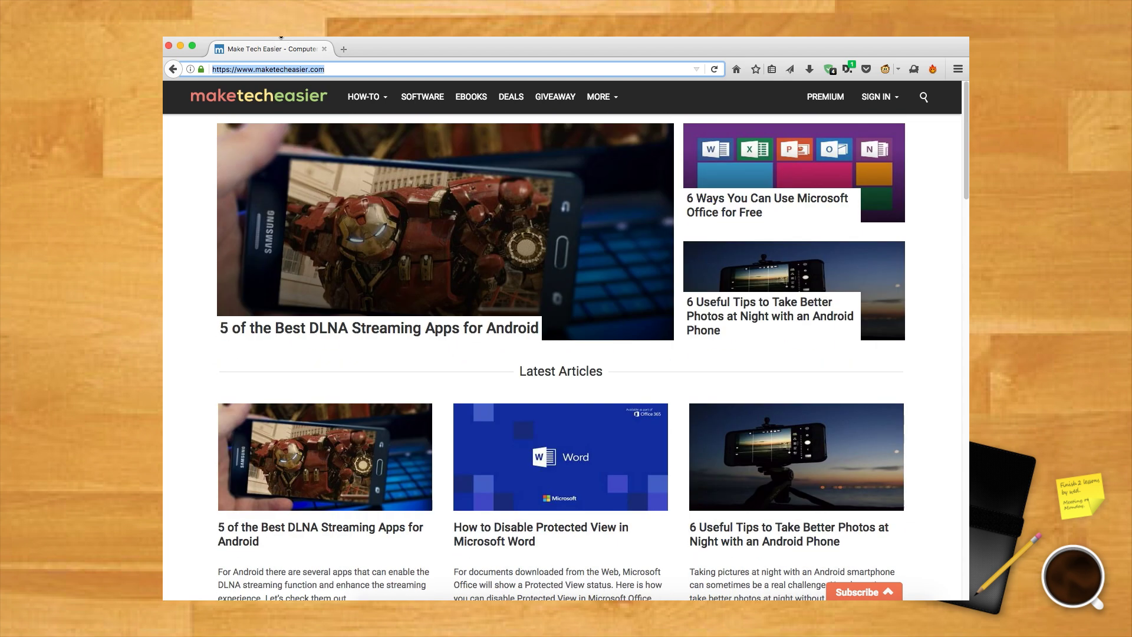
In about:config, past the risk warning, set browser.cache.use_new_backend to 1.
type("about:co")
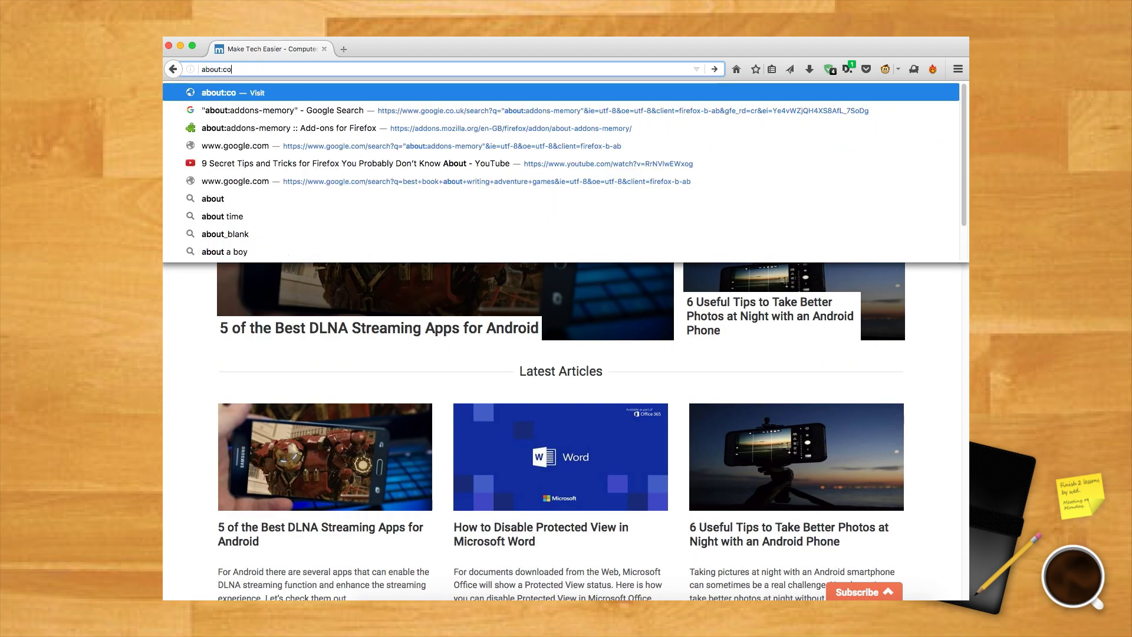
type("nfig")
key("Return")
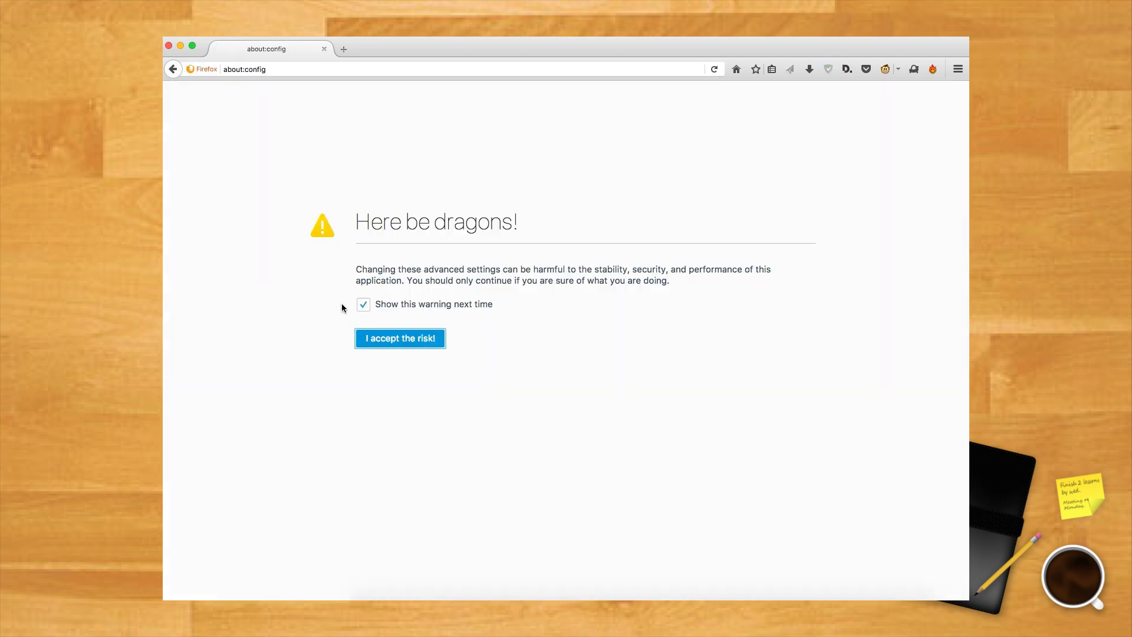
left_click(423, 341)
type("browser.cac")
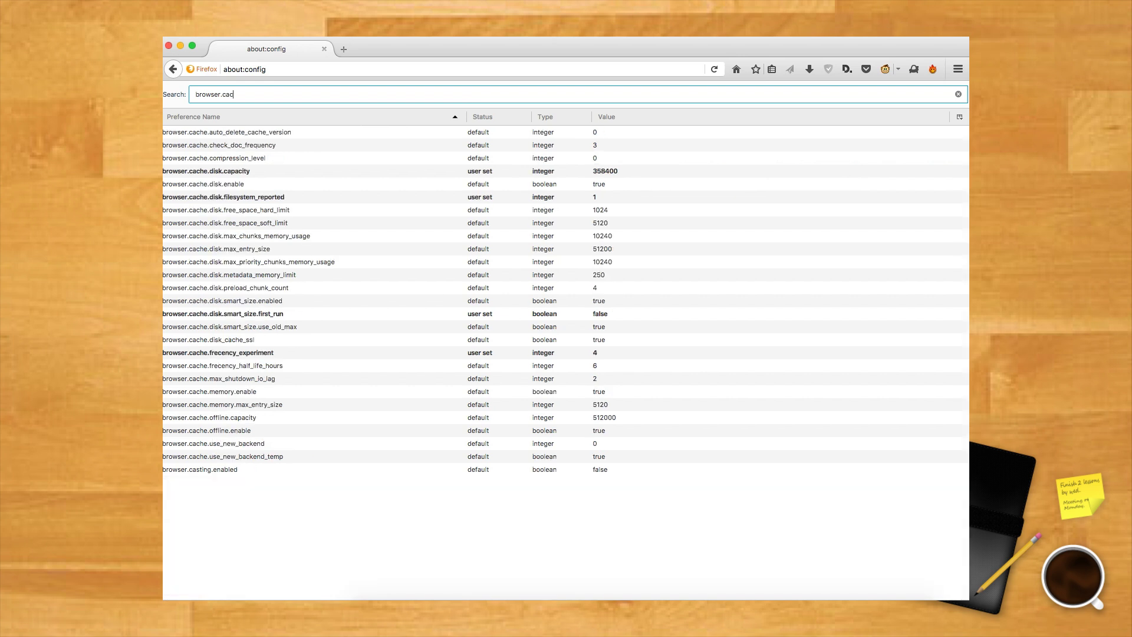
type("he.use")
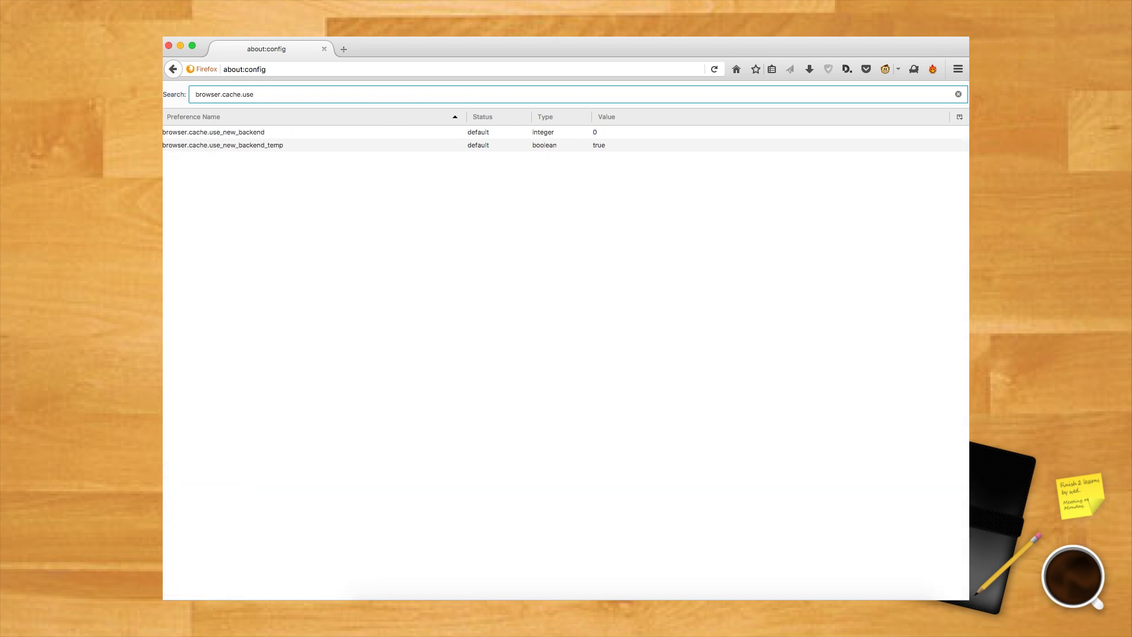
left_click(589, 134)
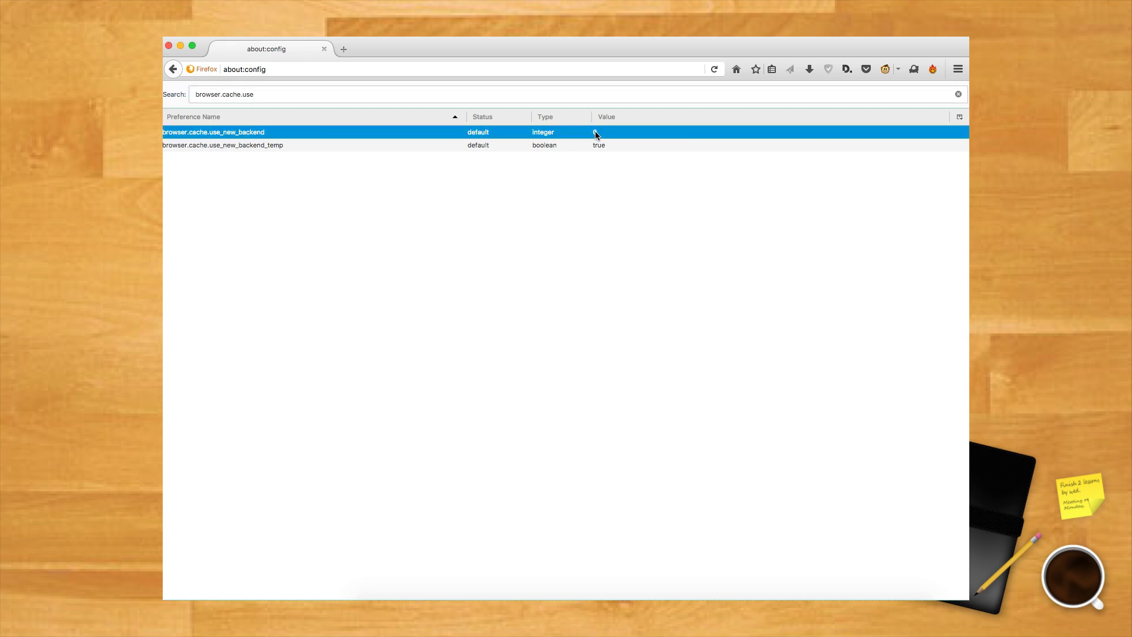
double_click(597, 135)
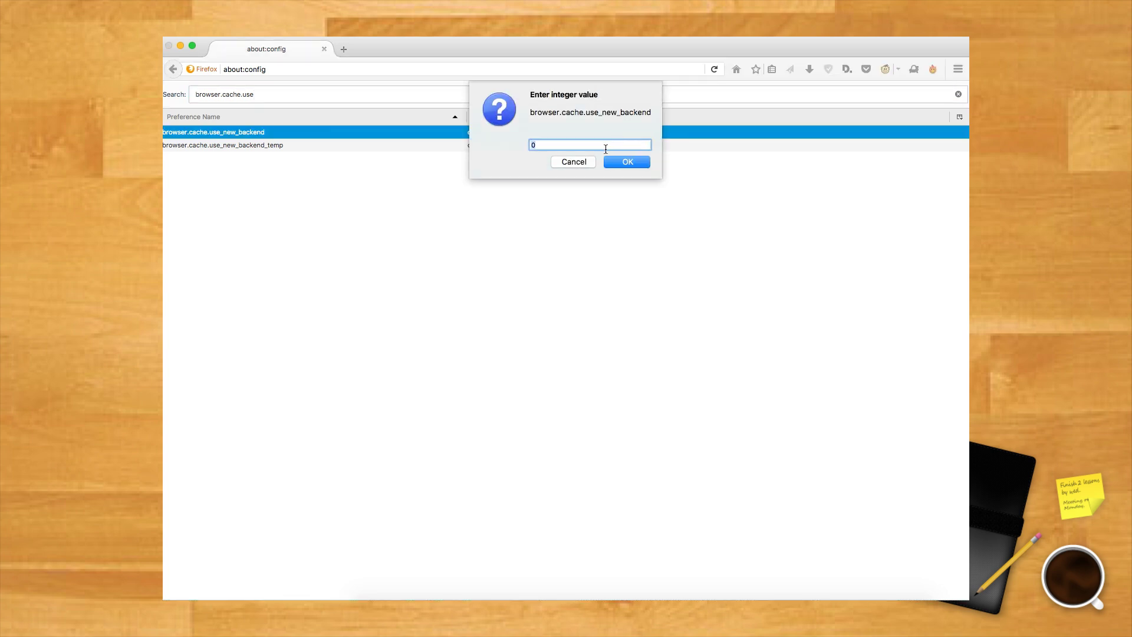
type("1")
key("Return")
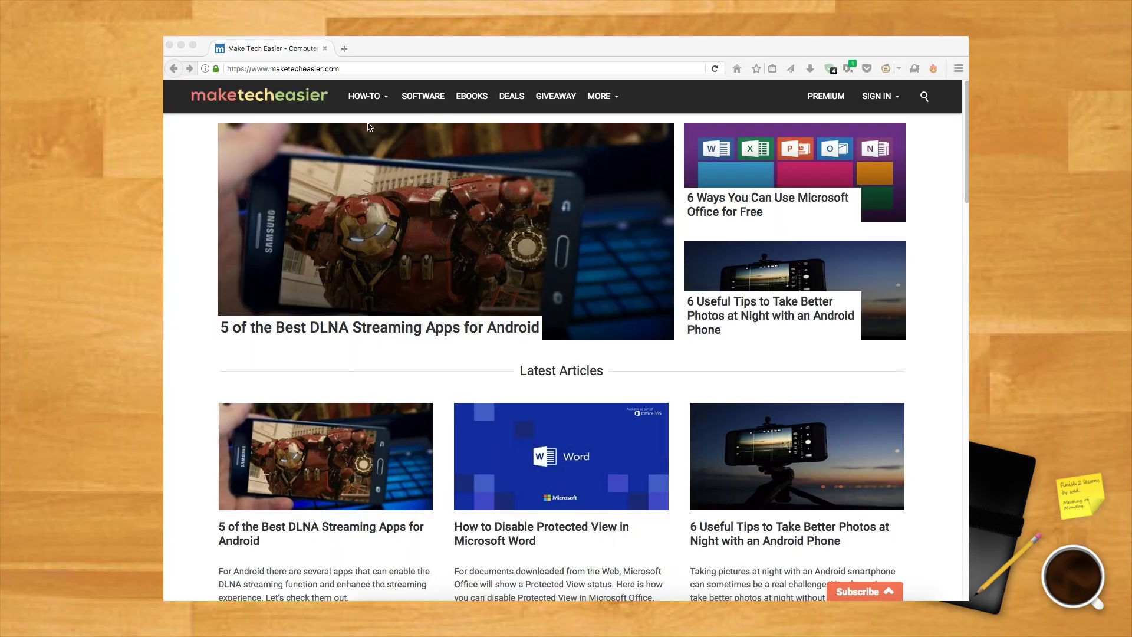
Search the web for 'ublock origin' and open its addons.mozilla.org listing.
left_click(355, 69)
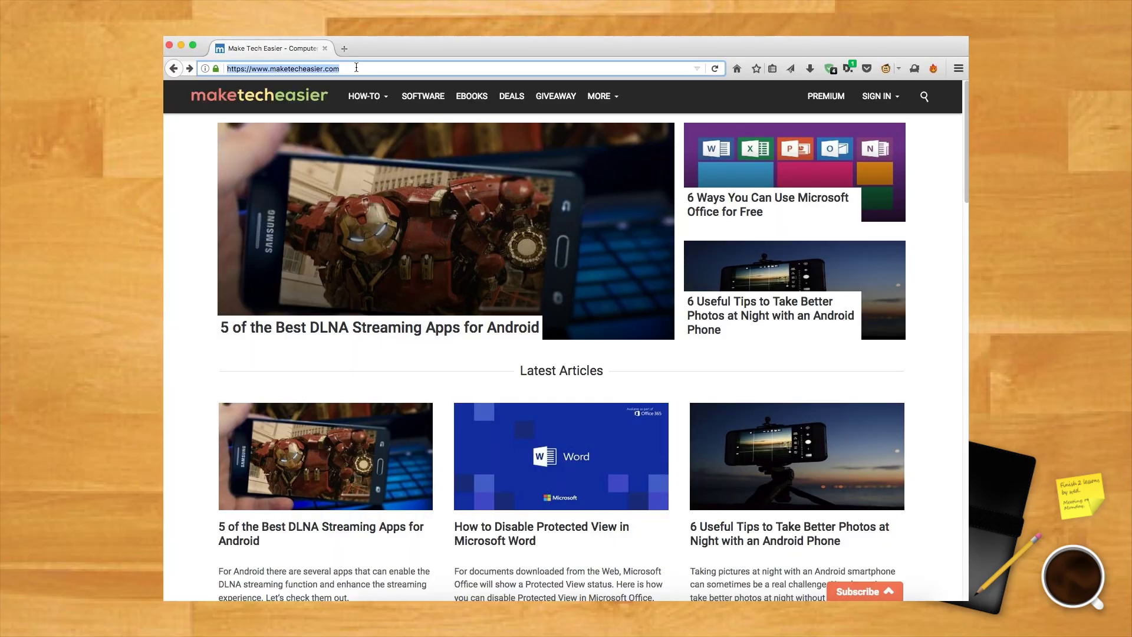
type("ublobk")
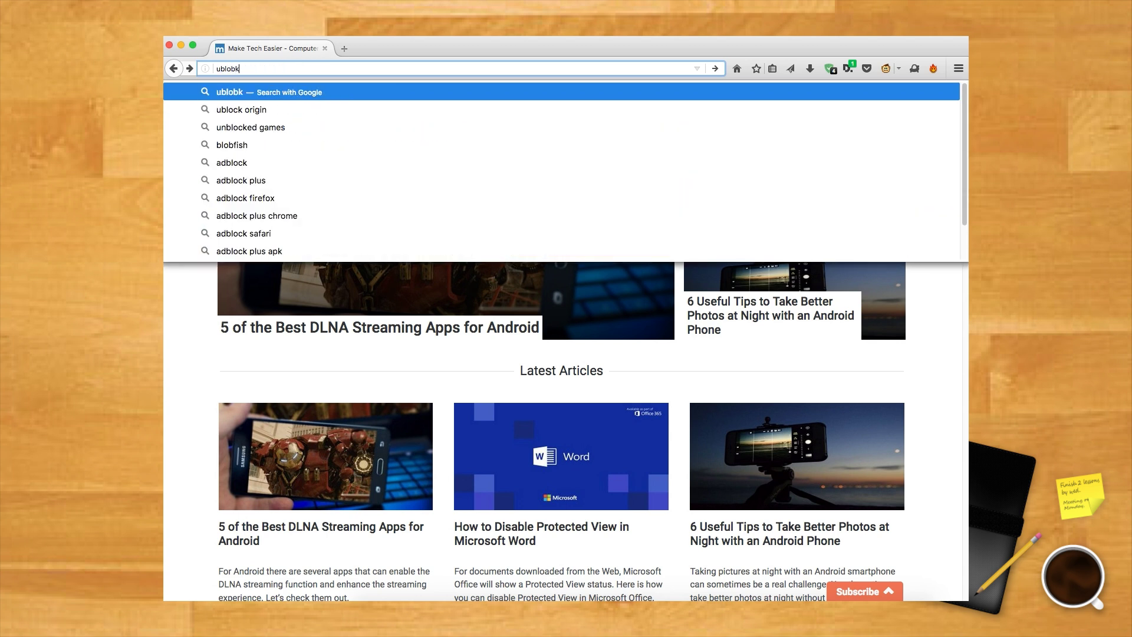
key("BackSpace")
key("BackSpace")
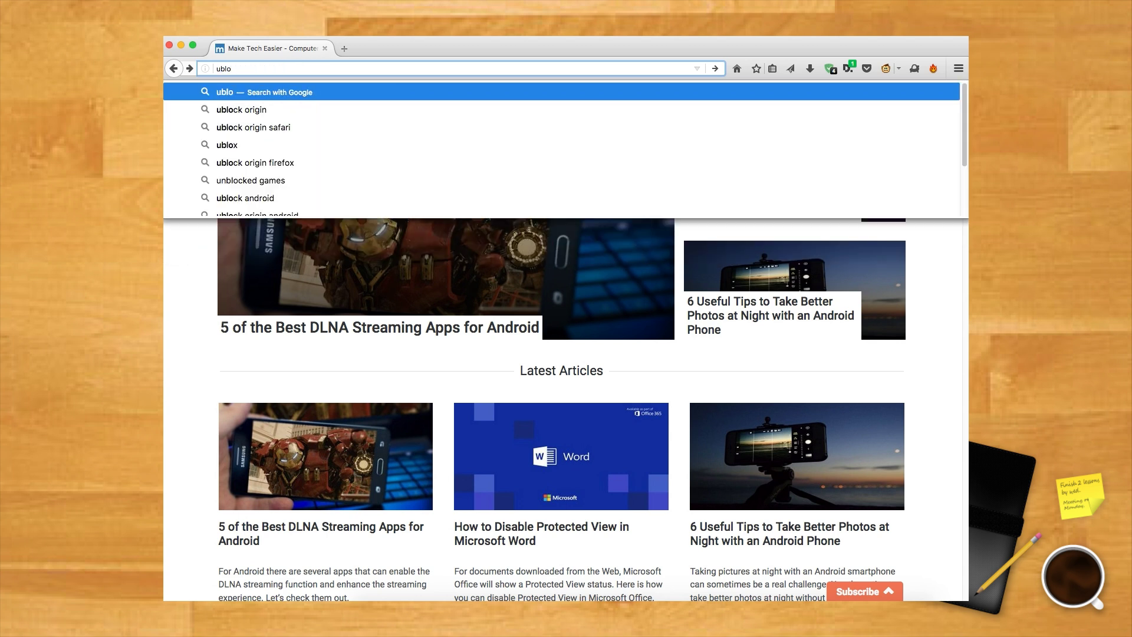
type("ck")
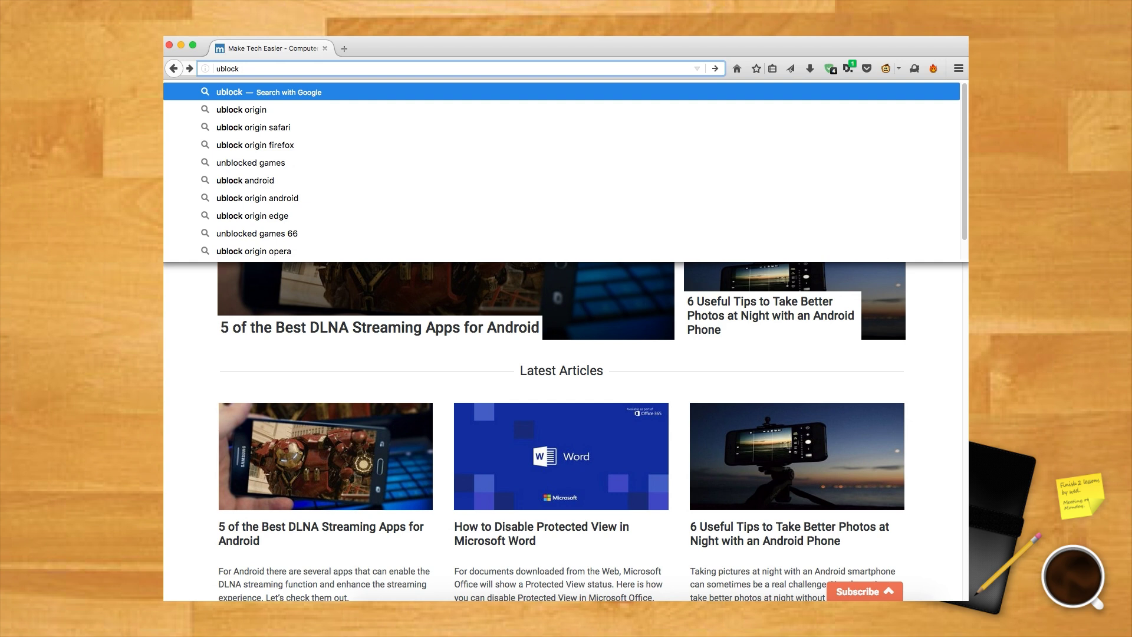
key("Down")
key("Return")
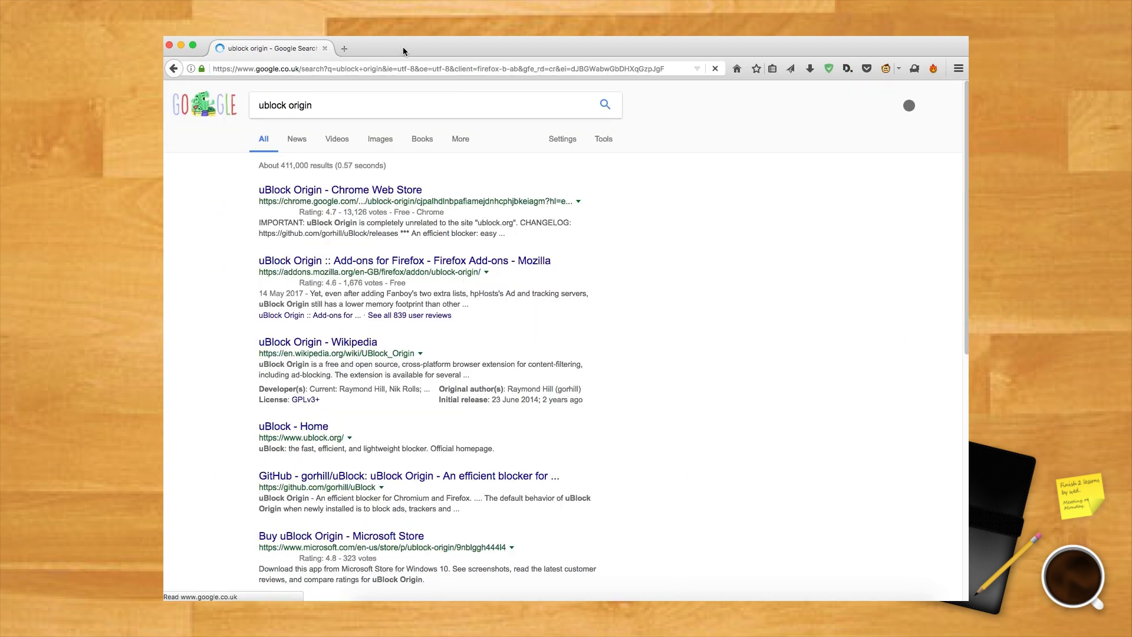
left_click(400, 266)
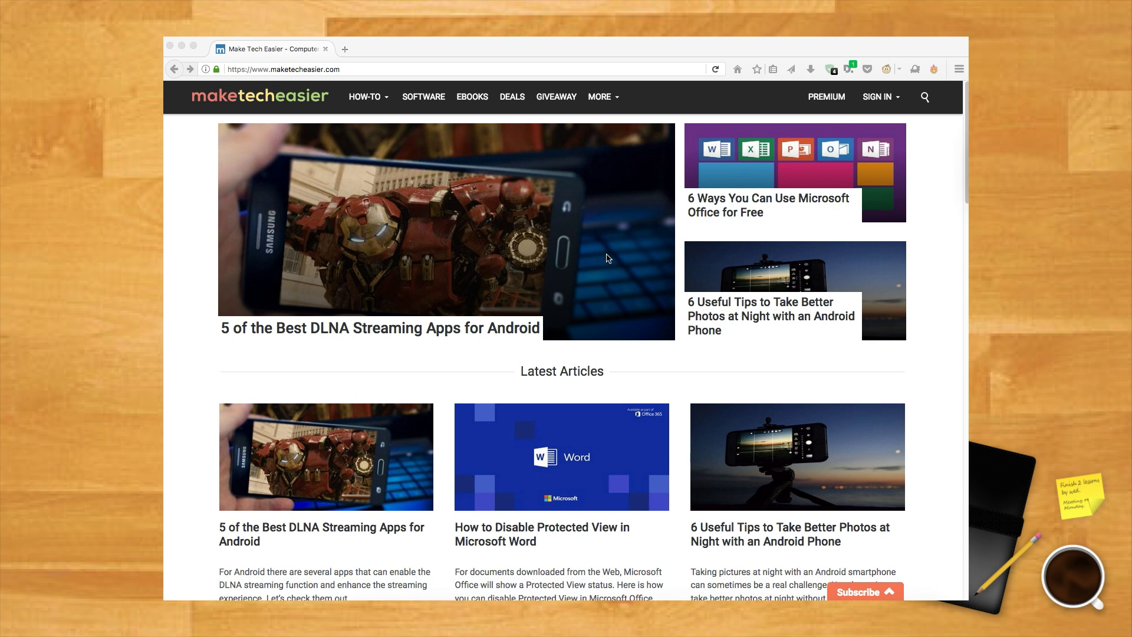
scroll(609, 255, "down", 4)
scroll(611, 254, "up", 4)
Set Shockwave Flash to Ask to Activate in the Add-ons Manager's Plugins list.
left_click(959, 71)
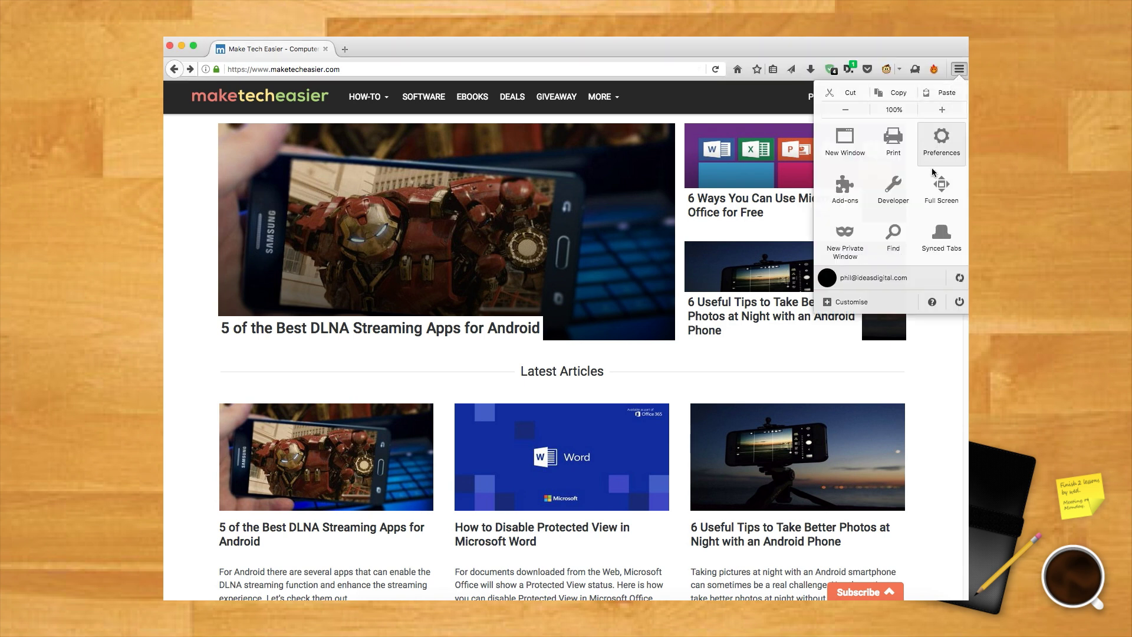
left_click(847, 190)
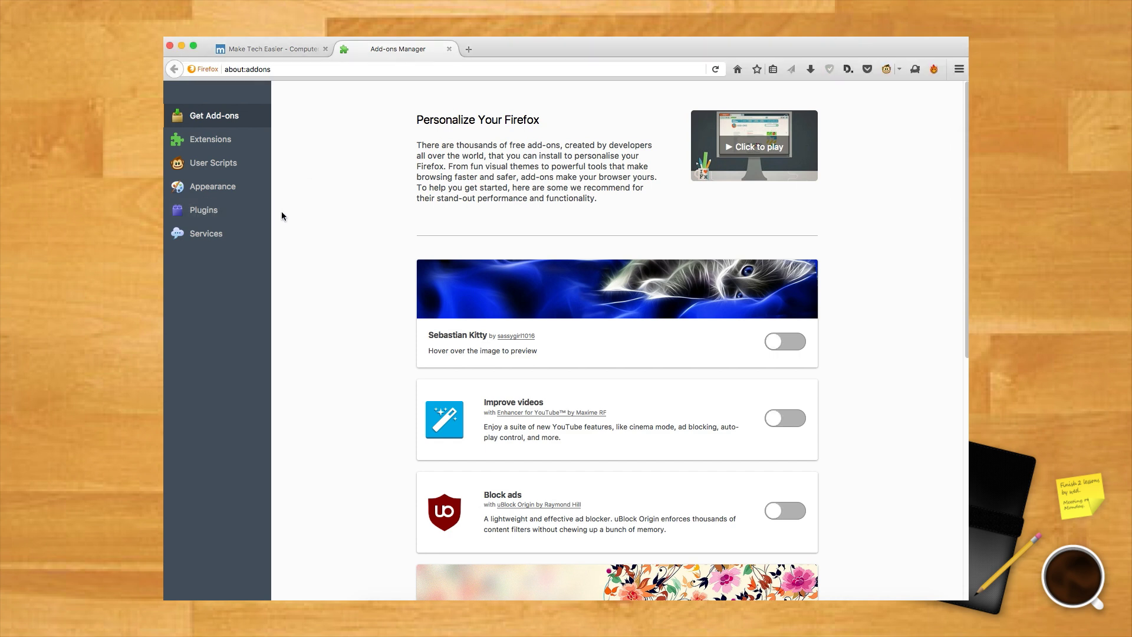
left_click(203, 211)
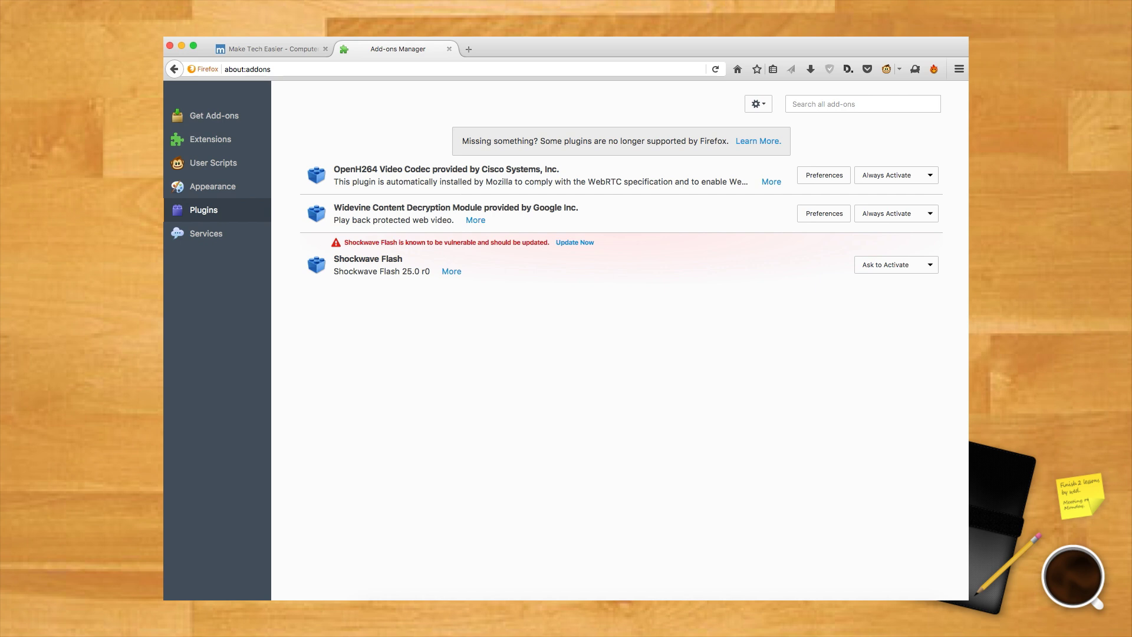
left_click(930, 267)
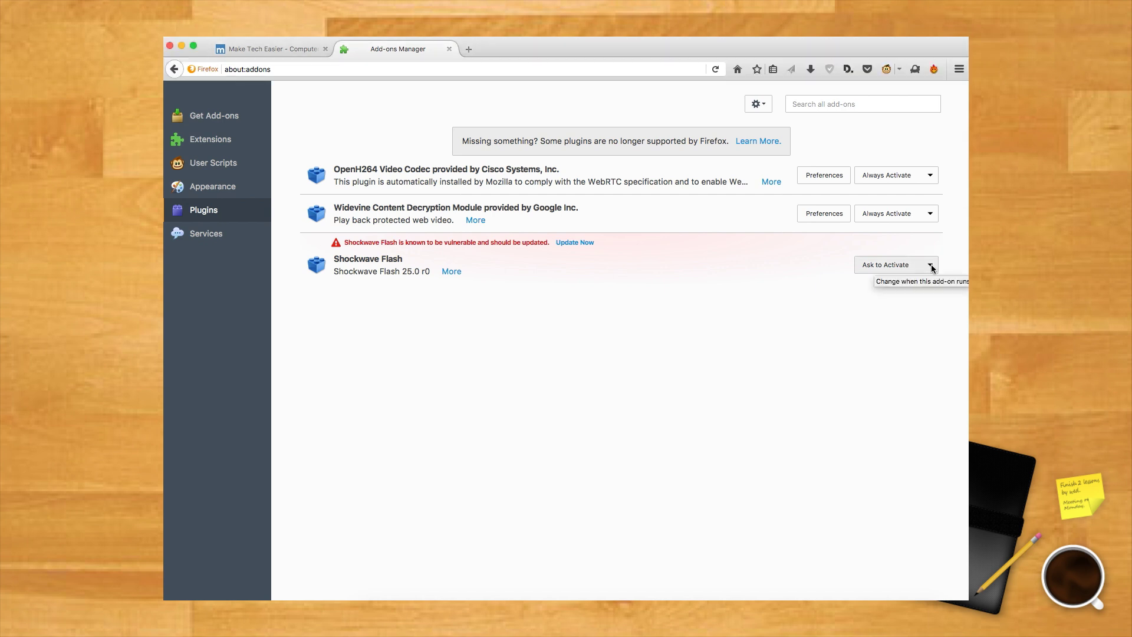
left_click(931, 268)
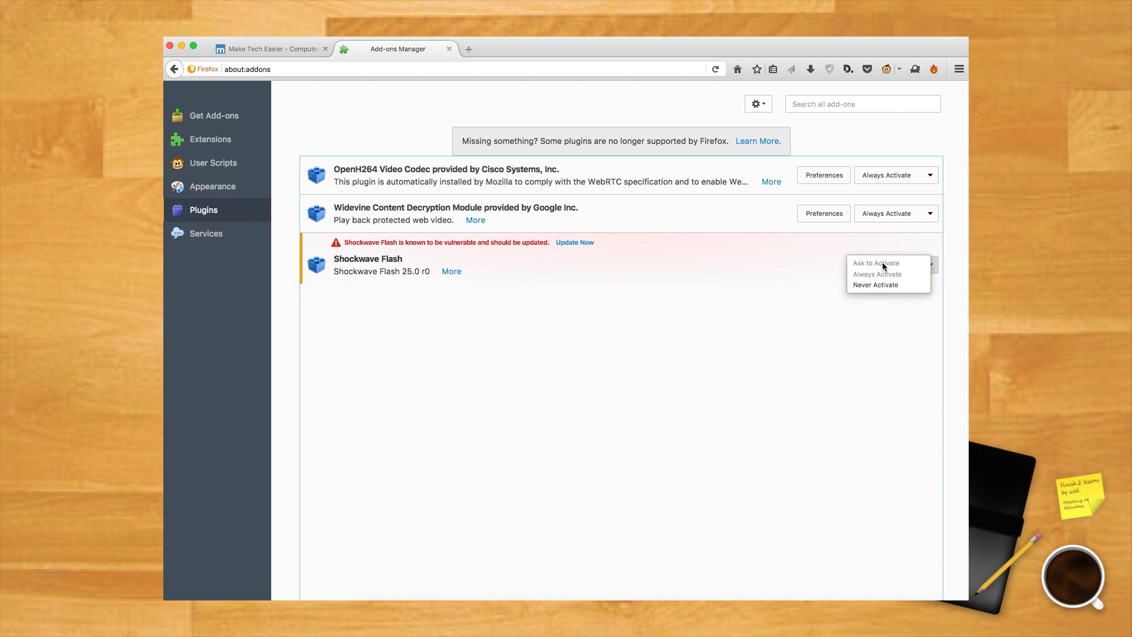
left_click(816, 266)
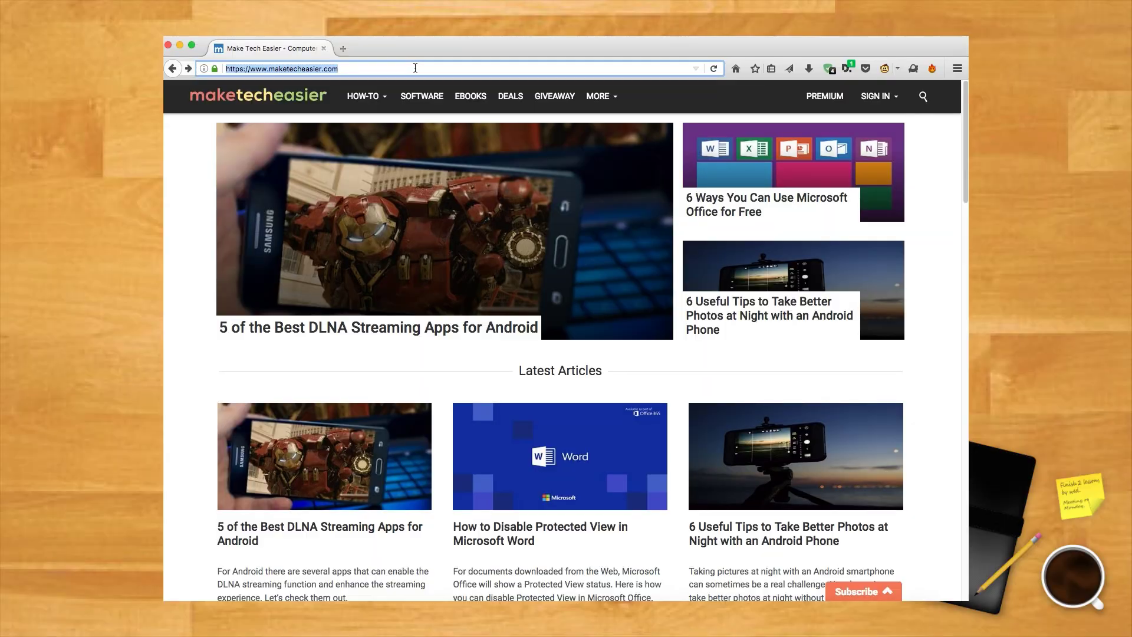
Load about:addons-memory, getting its add-on from addons.mozilla.org, to view per-add-on memory usage.
type("about")
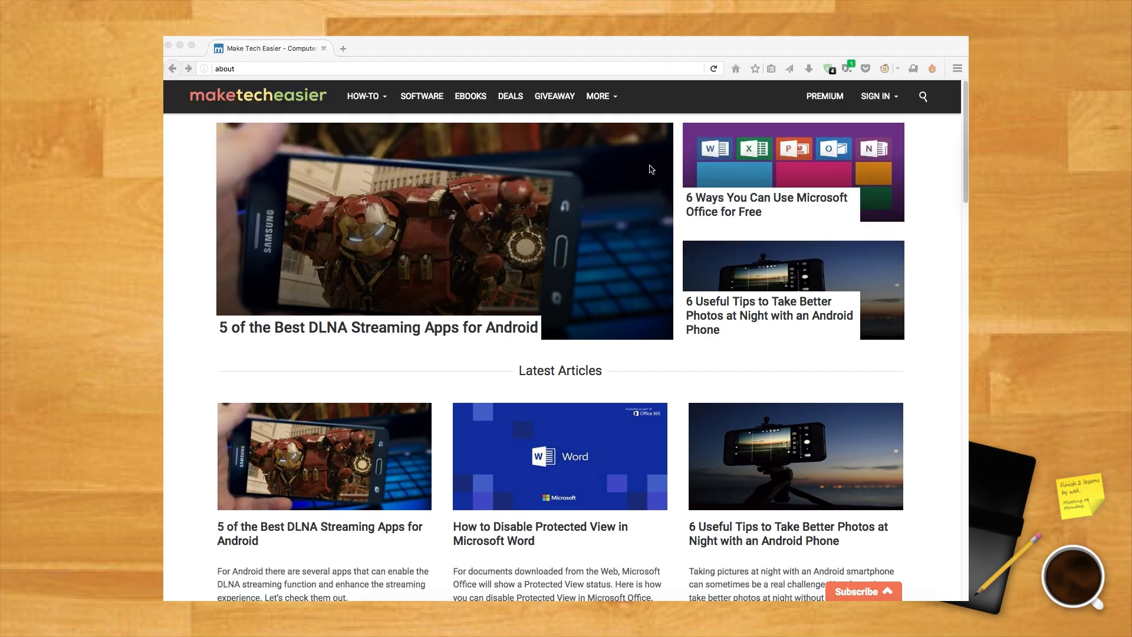
left_click(257, 68)
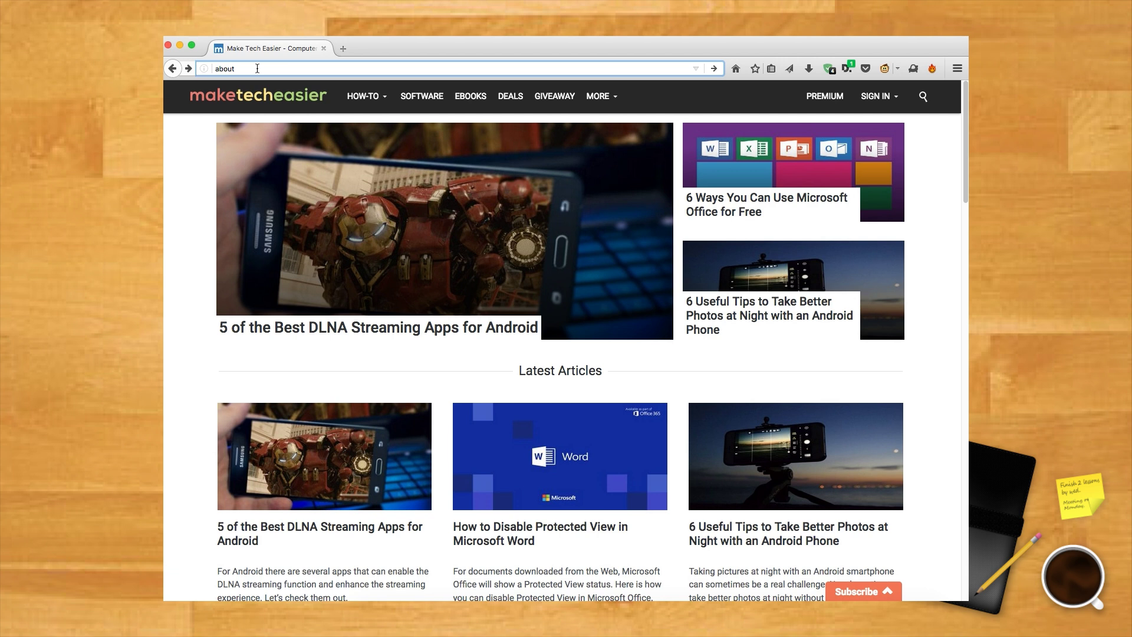
type(":add")
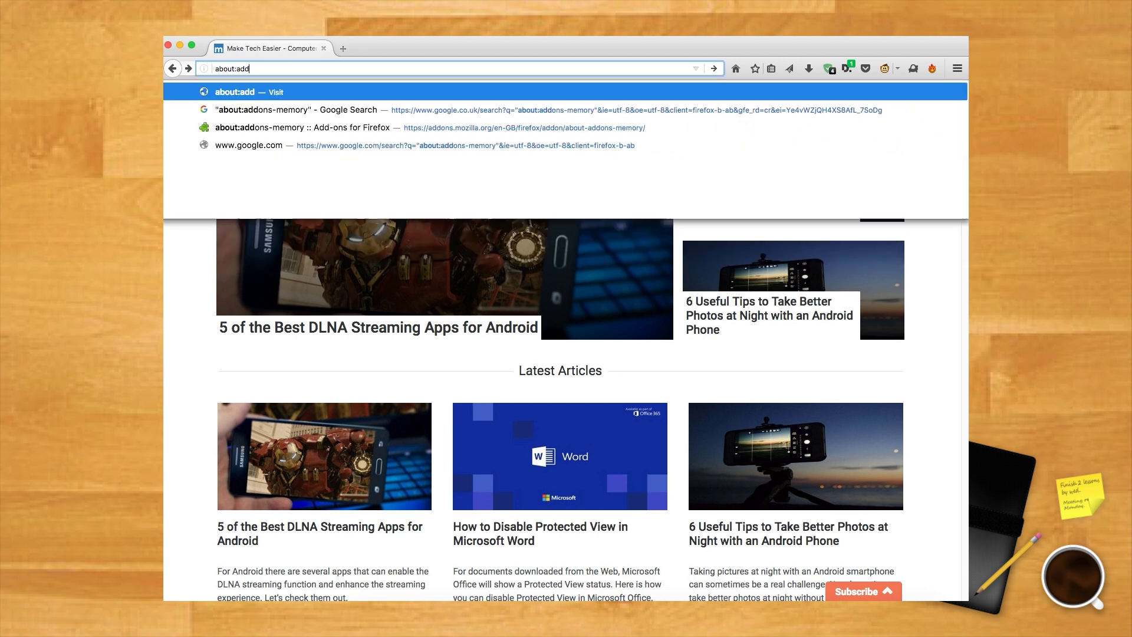
type("ons-")
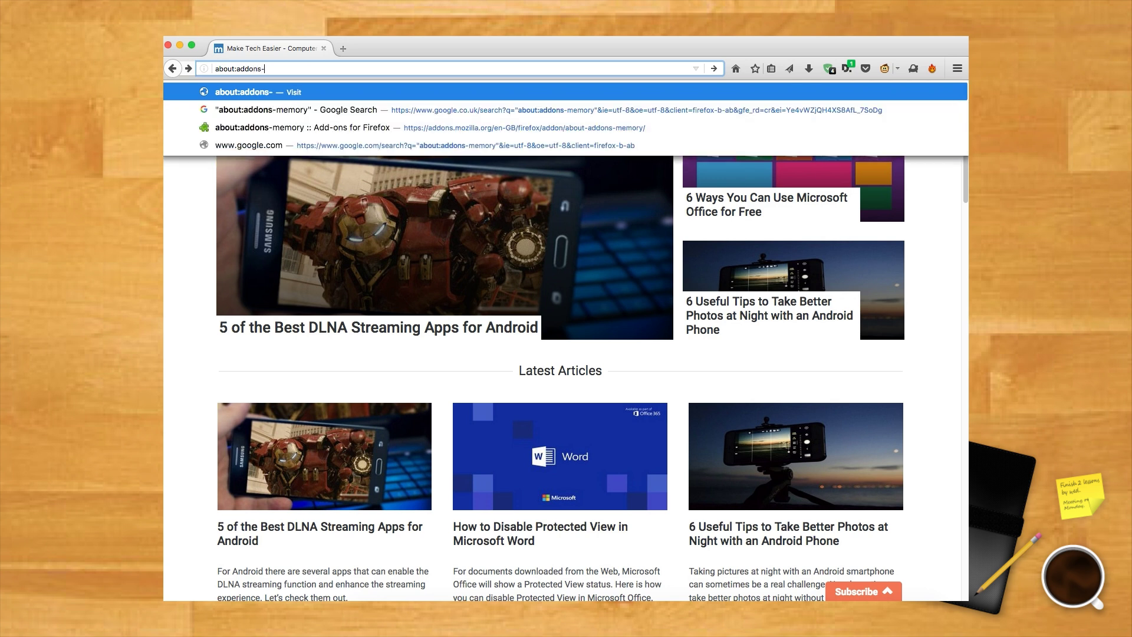
type("memory")
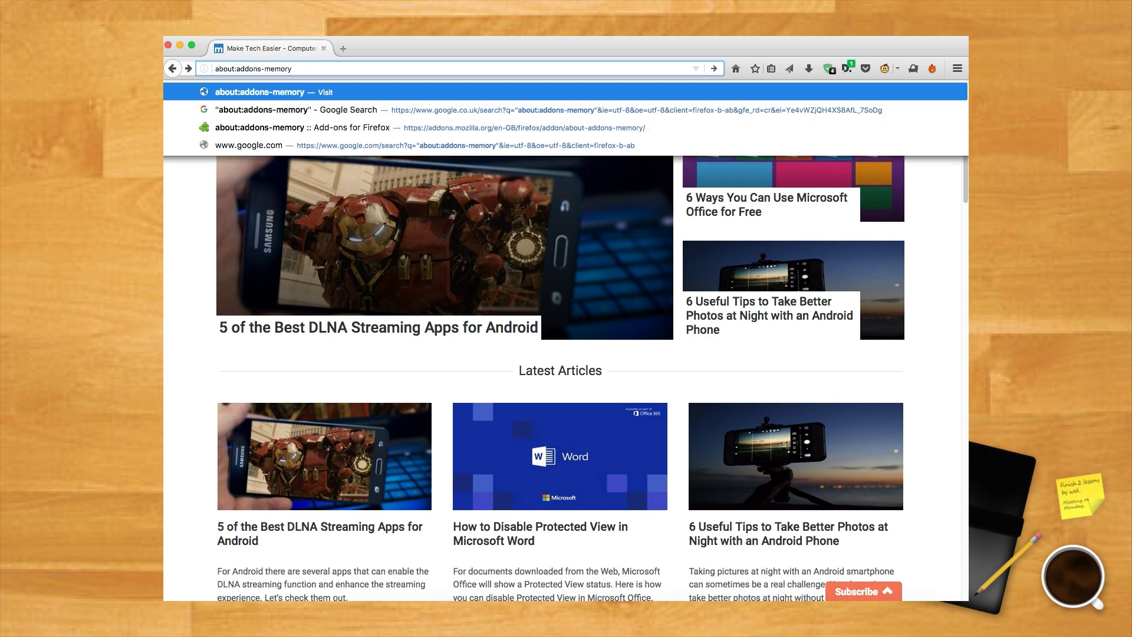
key("Return")
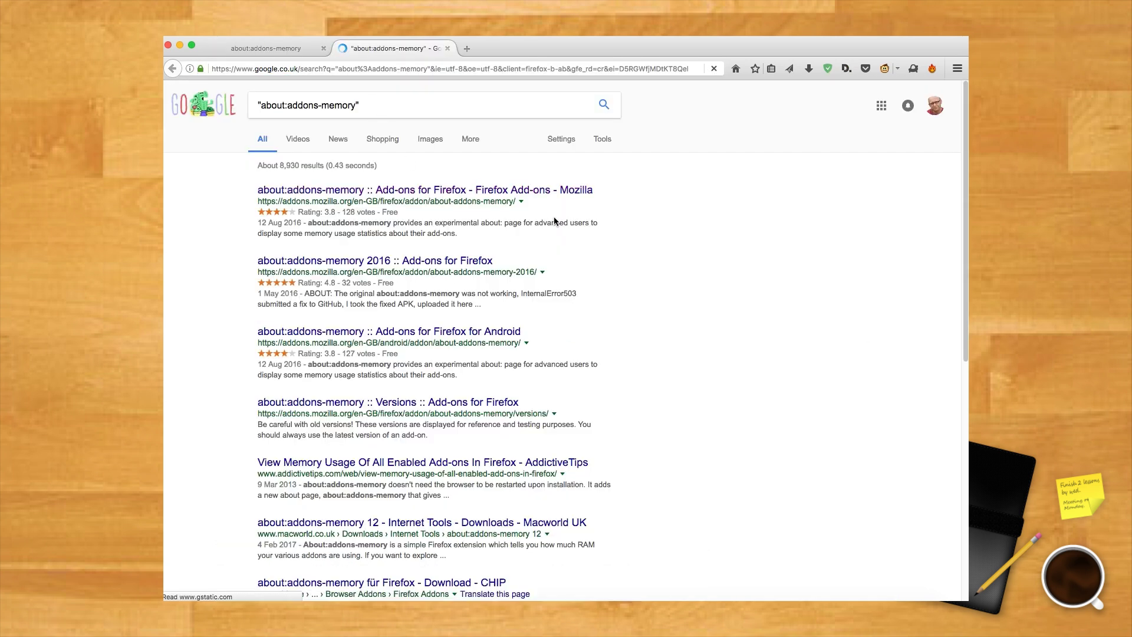
left_click(534, 191)
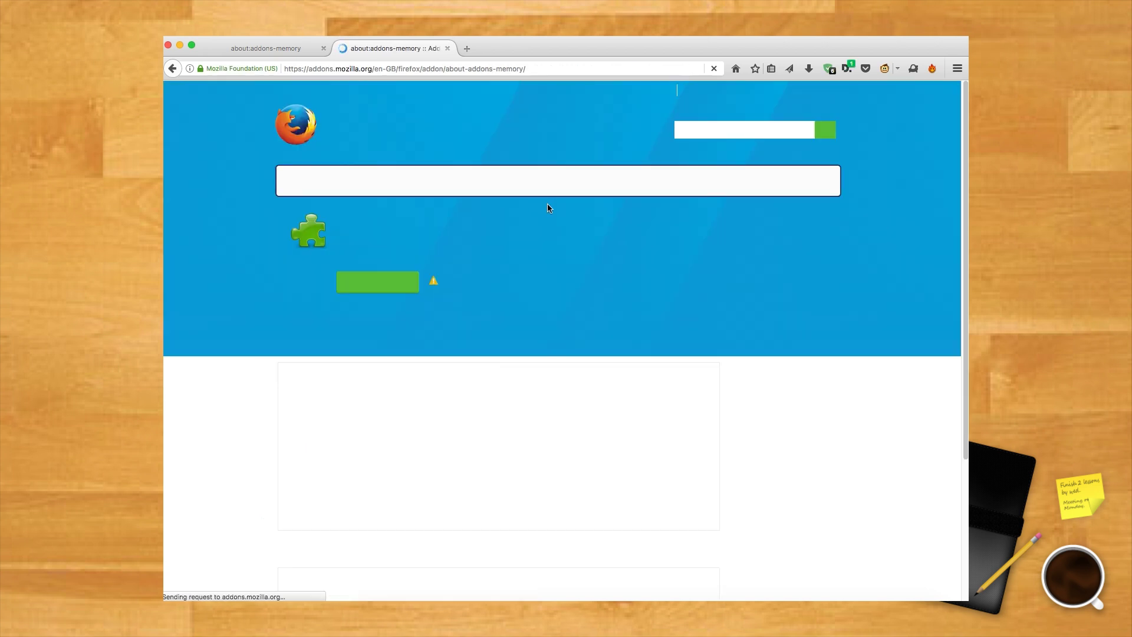
scroll(555, 242, "down", 3)
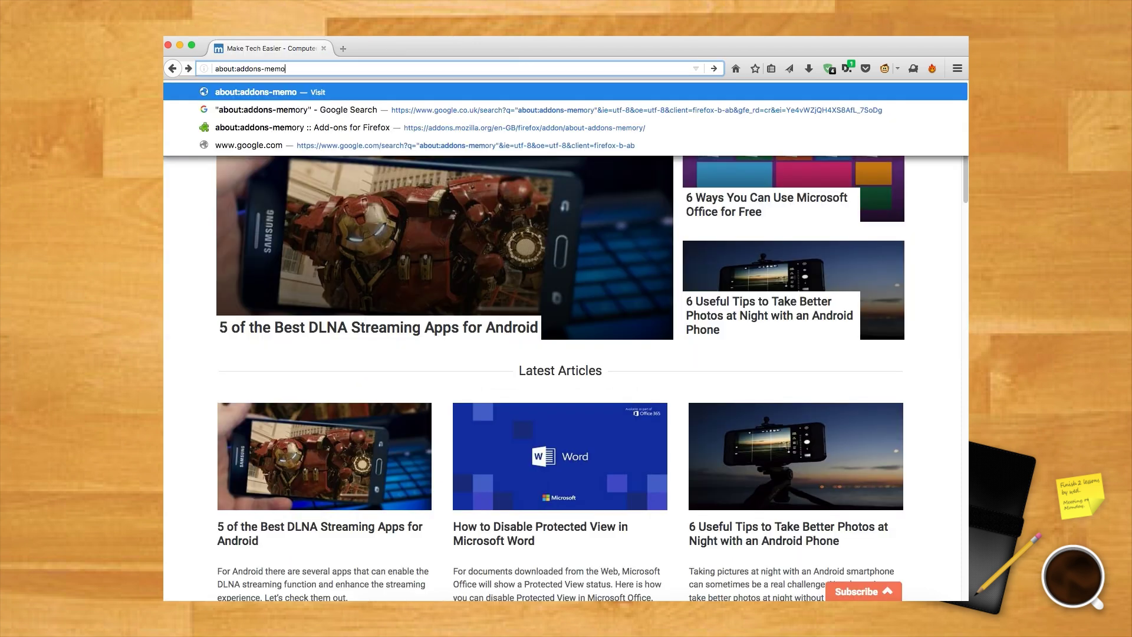
type("ry")
key("Return")
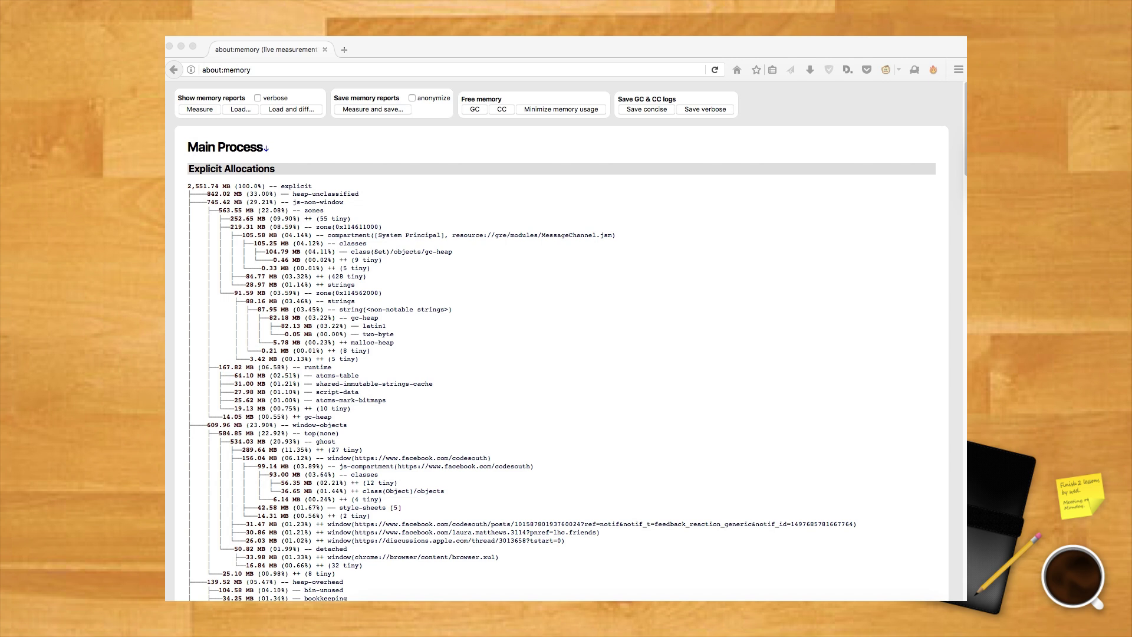
Use Minimize memory usage in about:memory's Free memory box to free Firefox's memory.
left_click(566, 108)
left_click(572, 111)
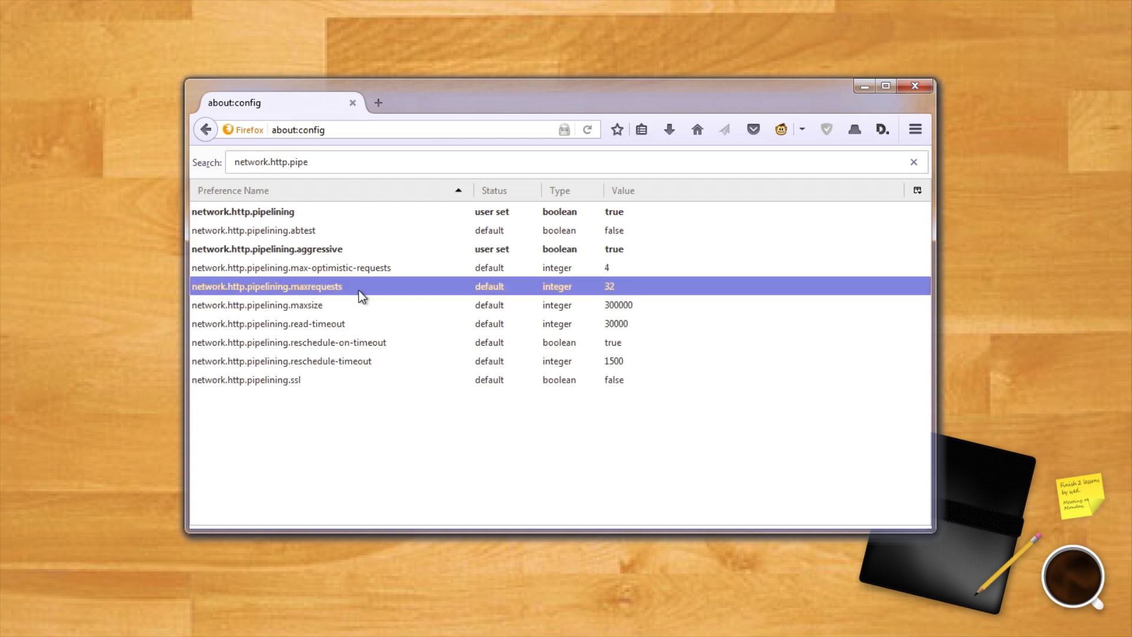
Set network.http.pipelining.maxrequests to 8 and network.http.pipelining.ssl to true.
left_click(360, 290)
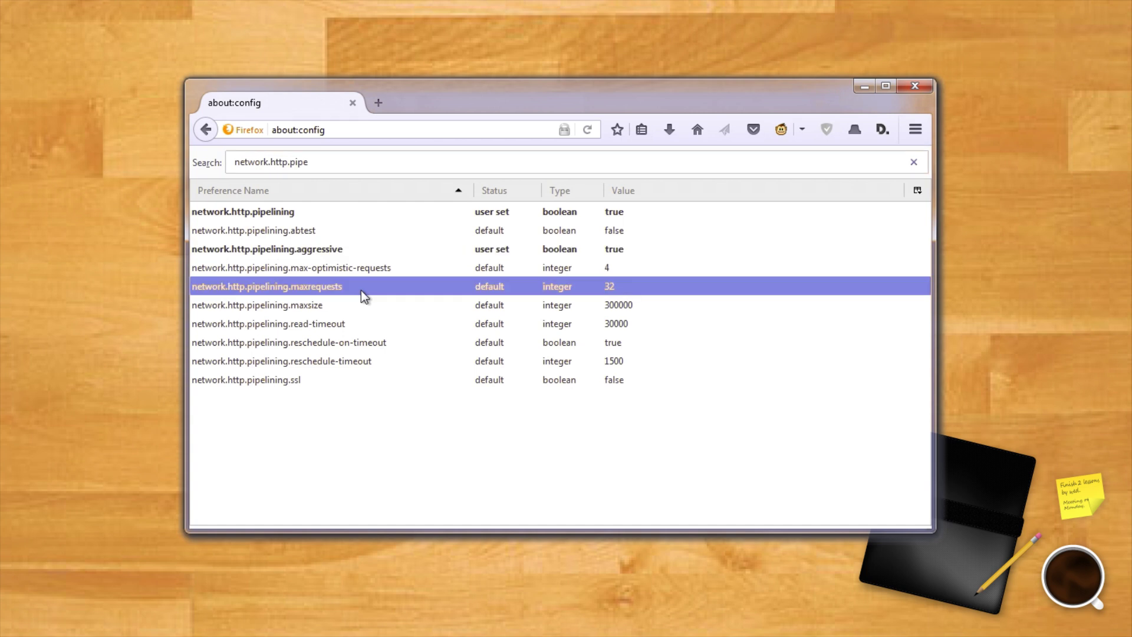
double_click(613, 288)
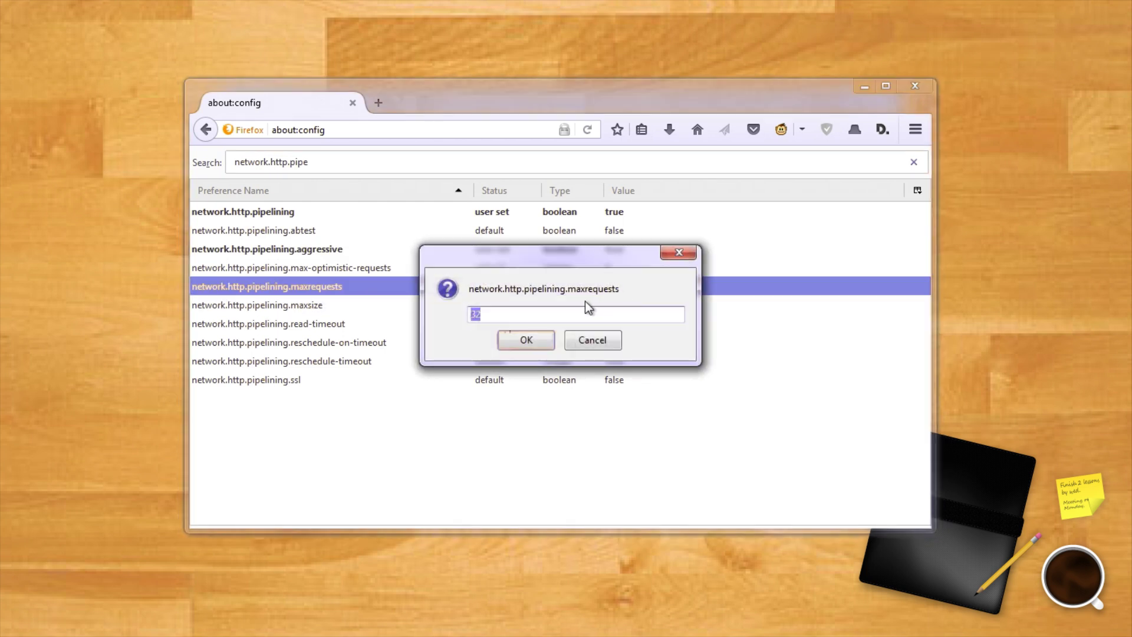
type("8")
key("Return")
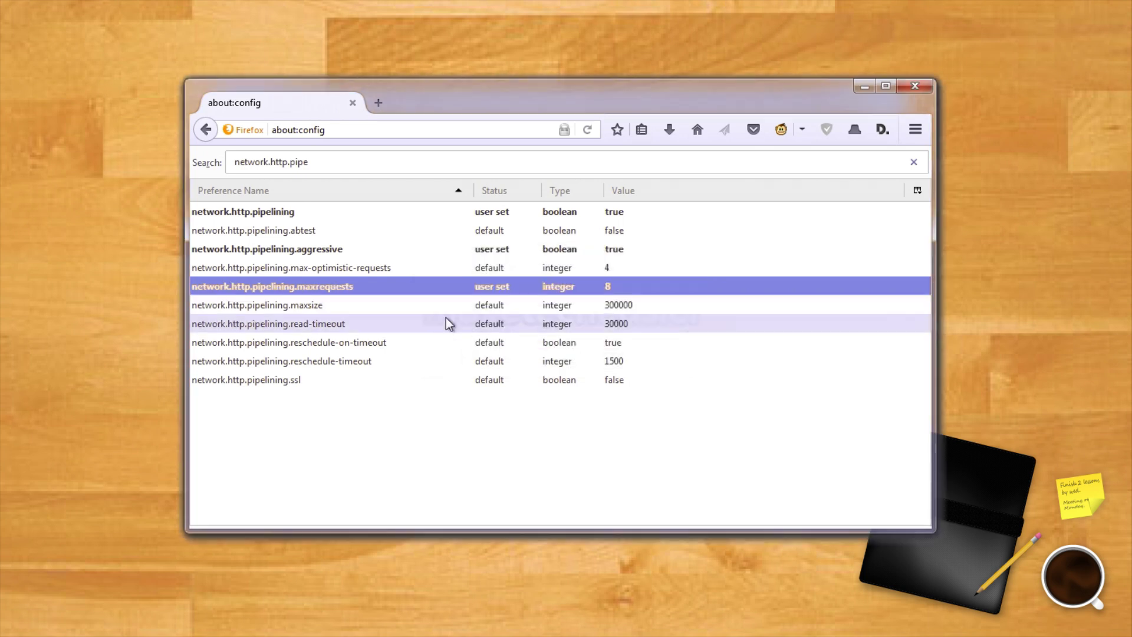
double_click(332, 381)
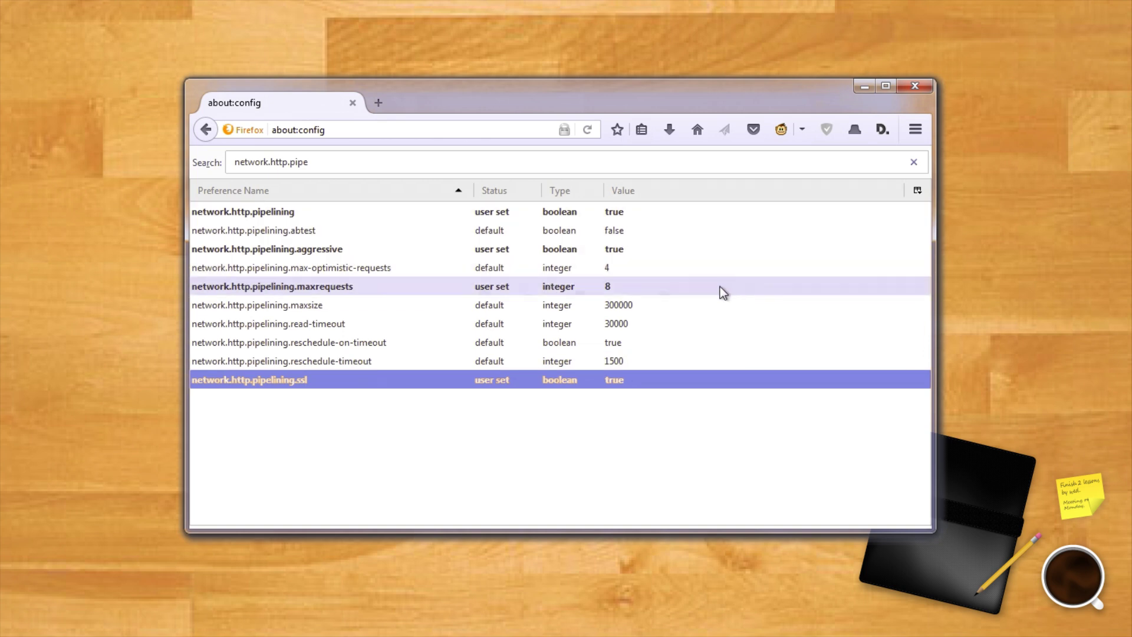
Open the Pipelining Firefox add-on page.
left_click(344, 165)
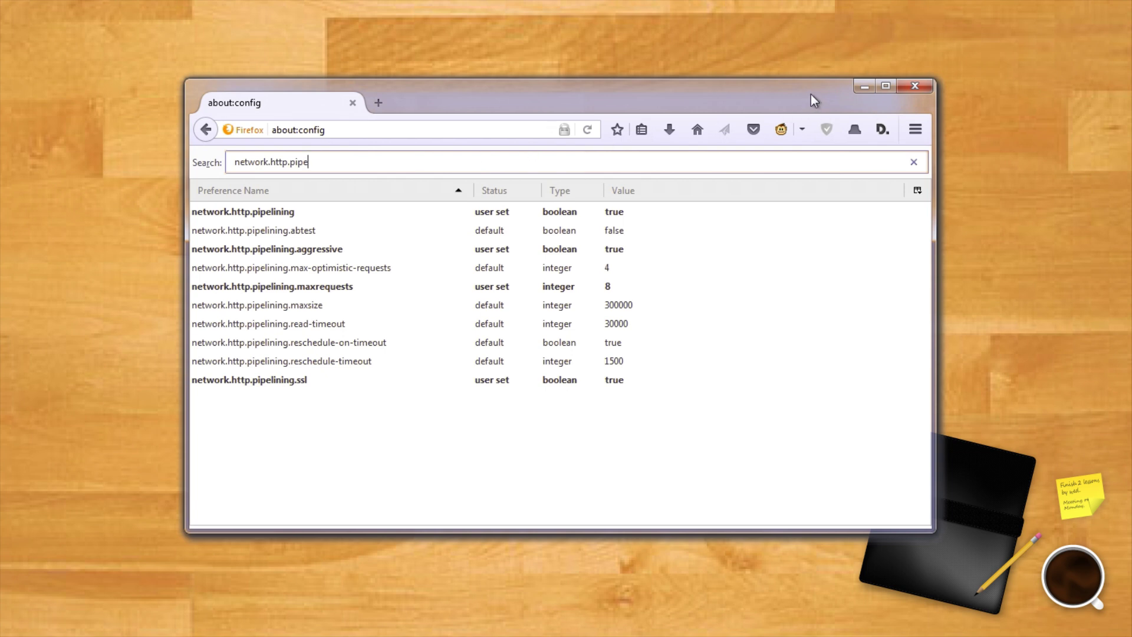
left_click_drag(811, 95, 812, 94)
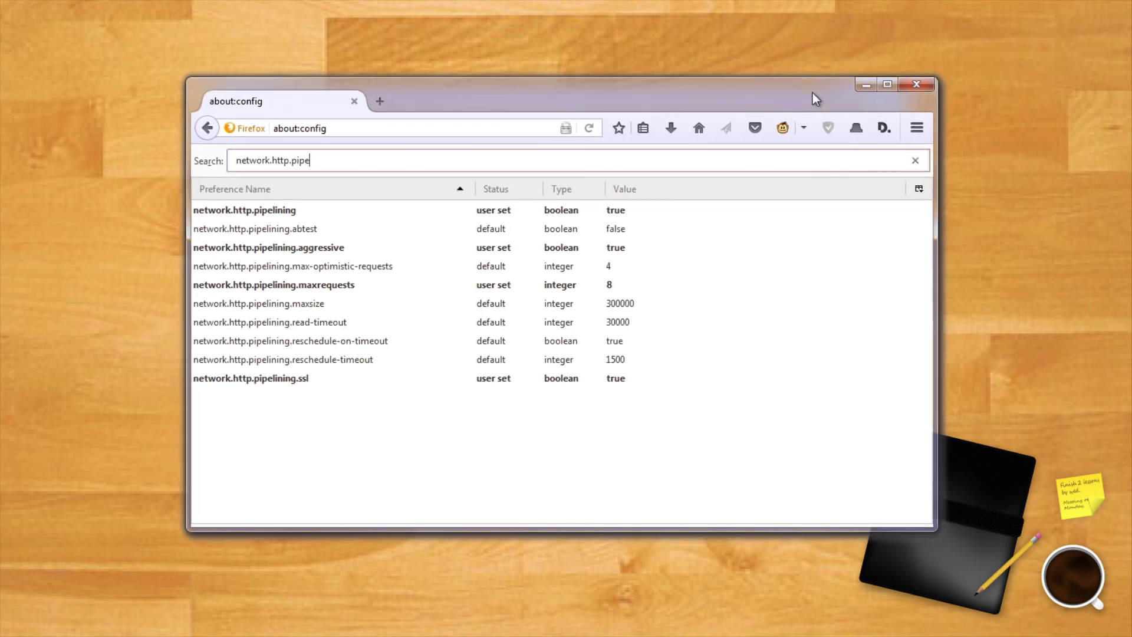
left_click(519, 251)
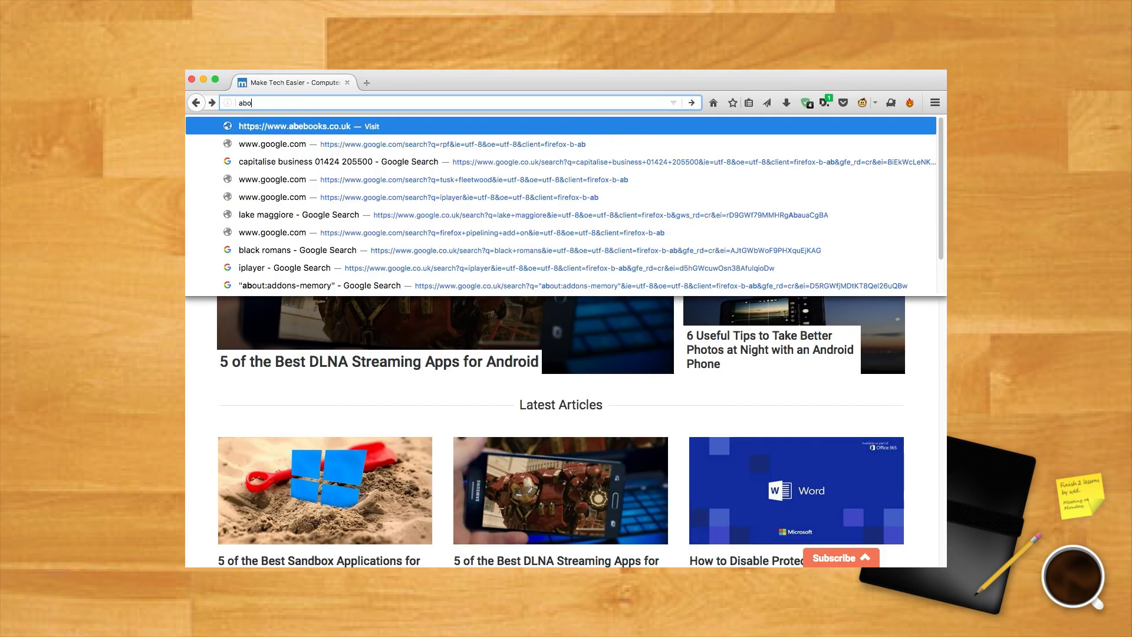
Open about:config past the warning and filter preferences by 'animate'.
type("out:config")
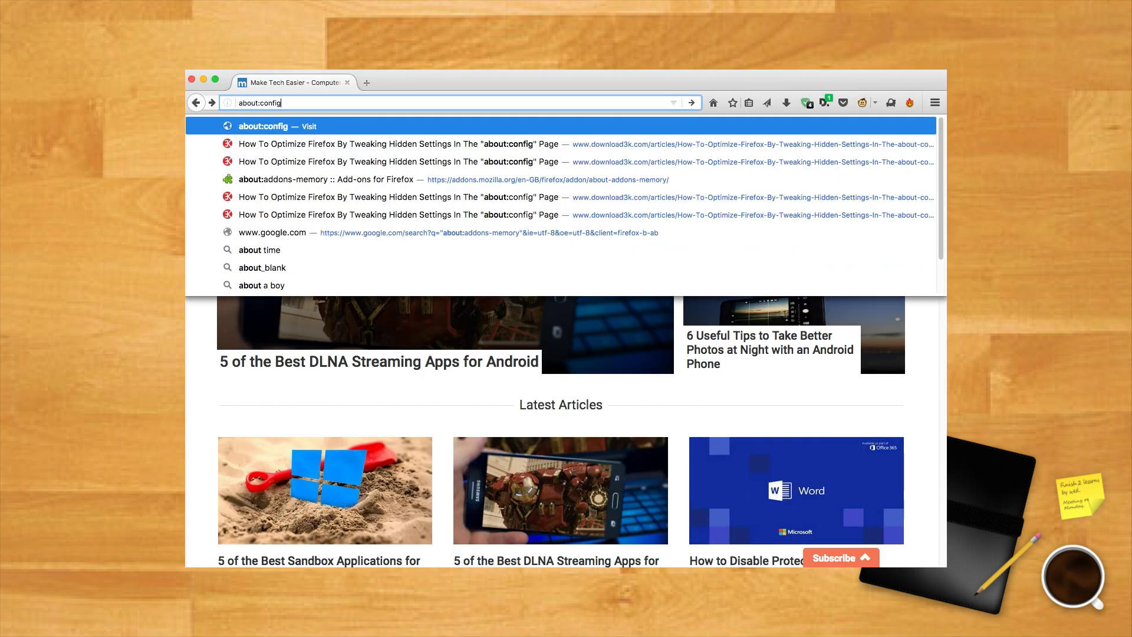
key("Return")
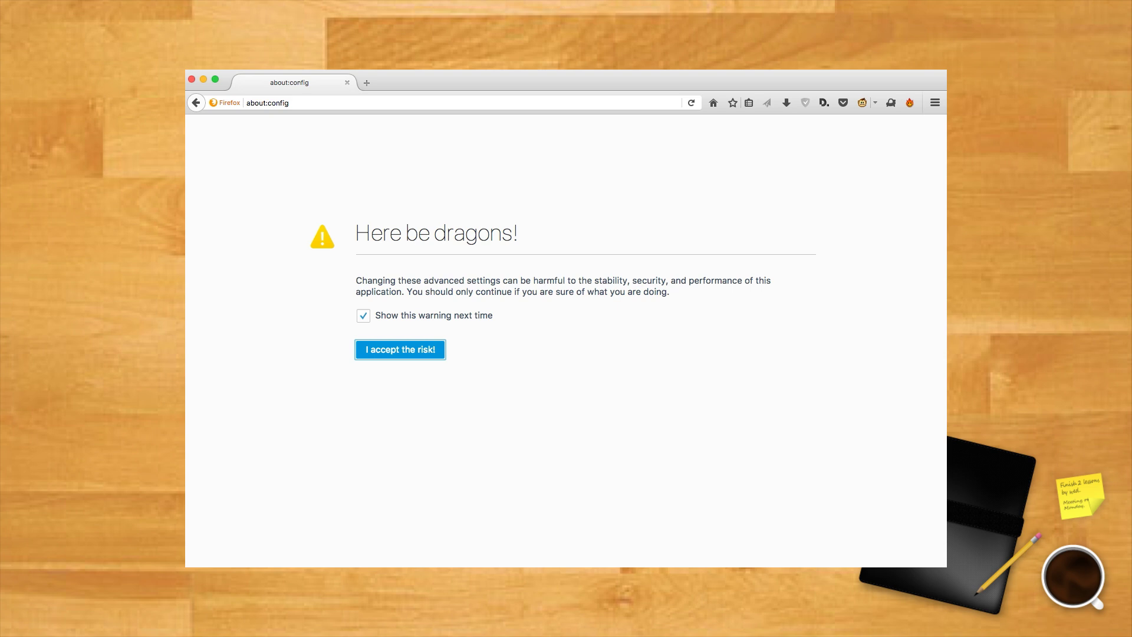
left_click(415, 347)
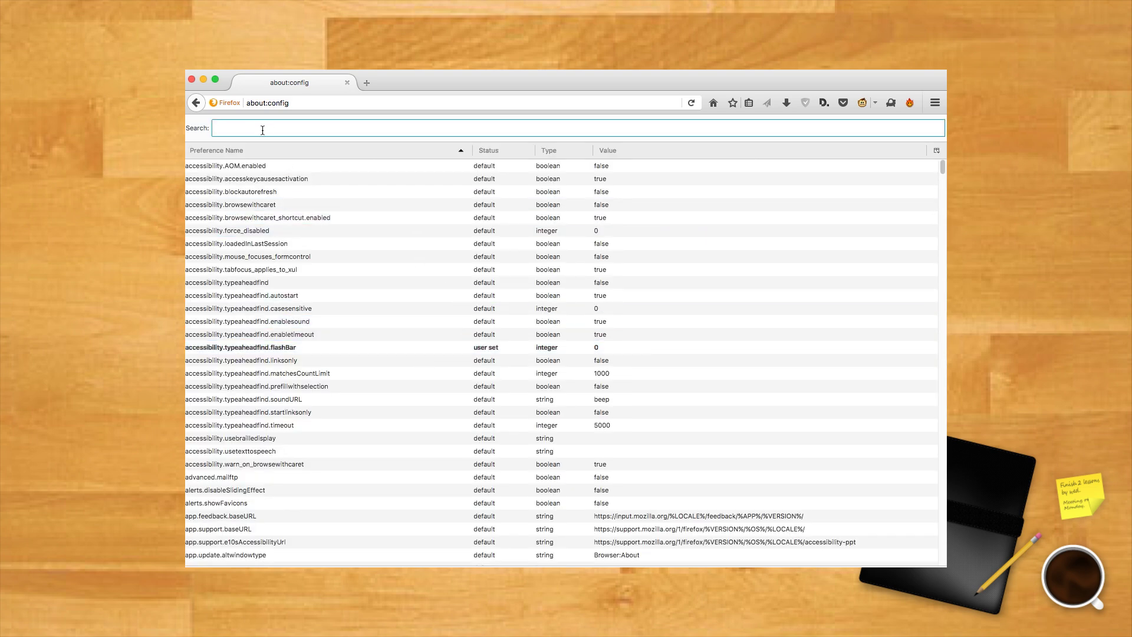
type("animate")
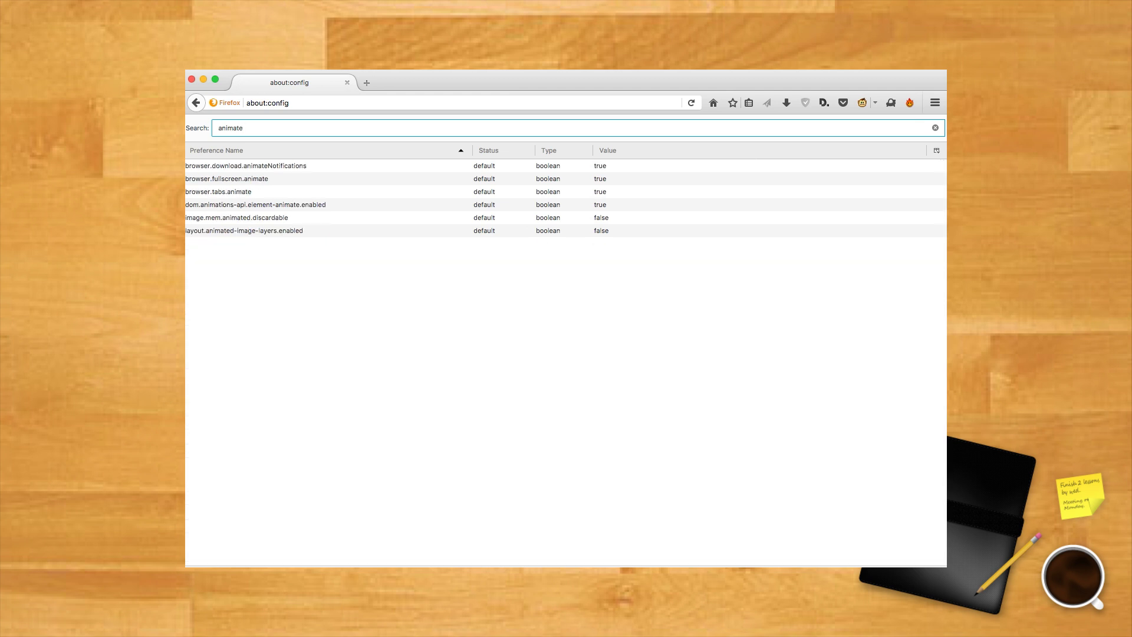
Set the download, fullscreen, tab and element animation preferences to false; keep image.mem.animated.discardable default.
double_click(383, 165)
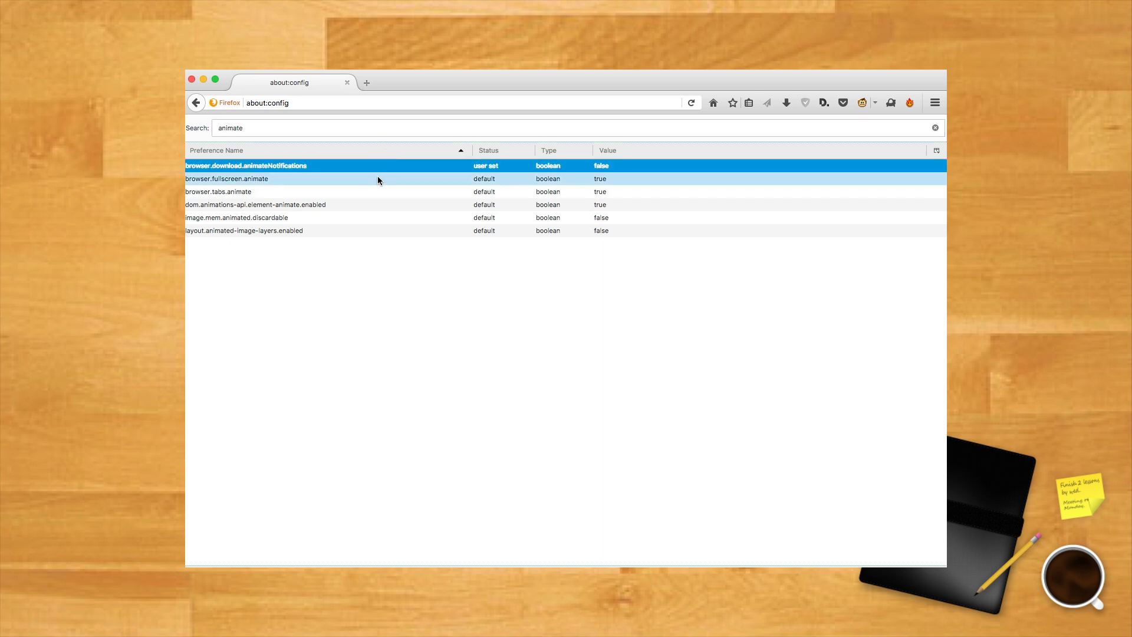
double_click(377, 178)
double_click(377, 192)
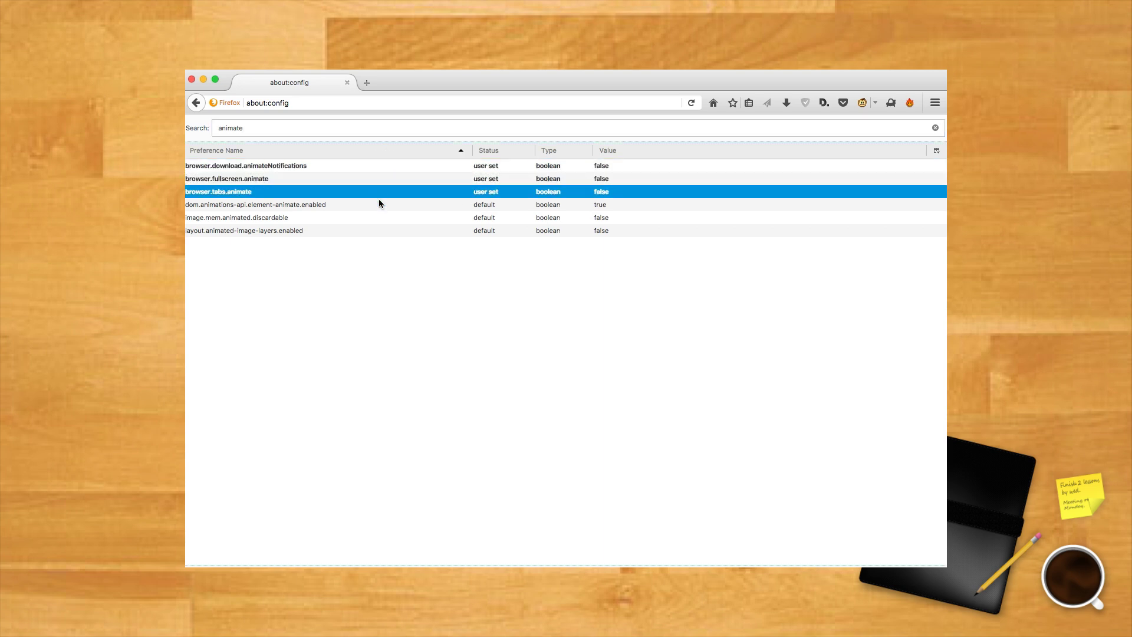
double_click(380, 205)
double_click(379, 217)
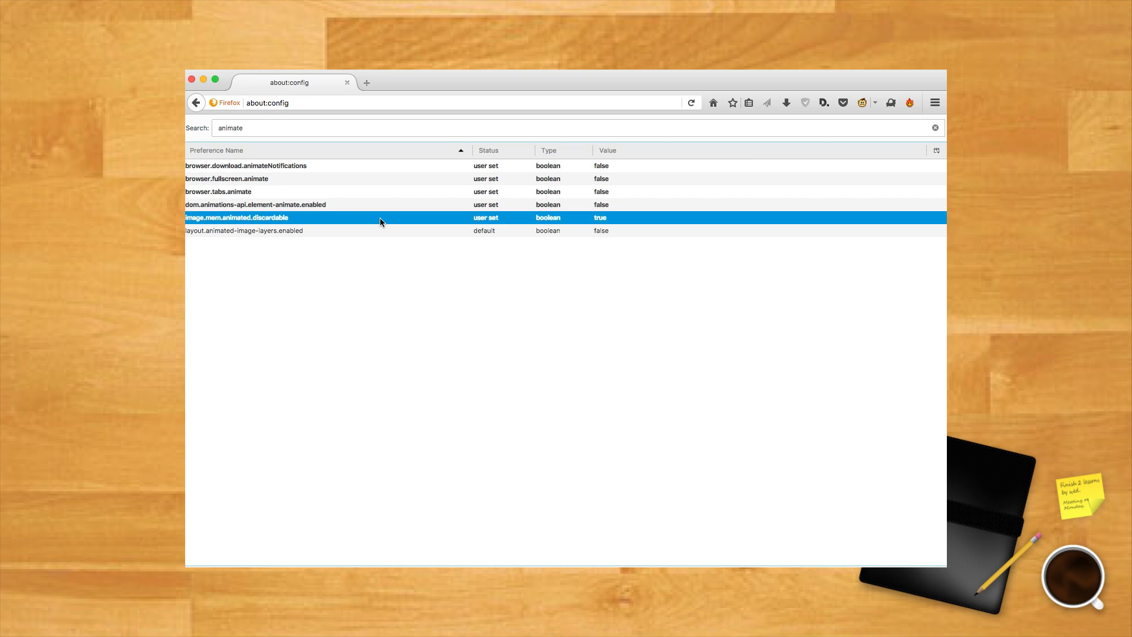
double_click(380, 218)
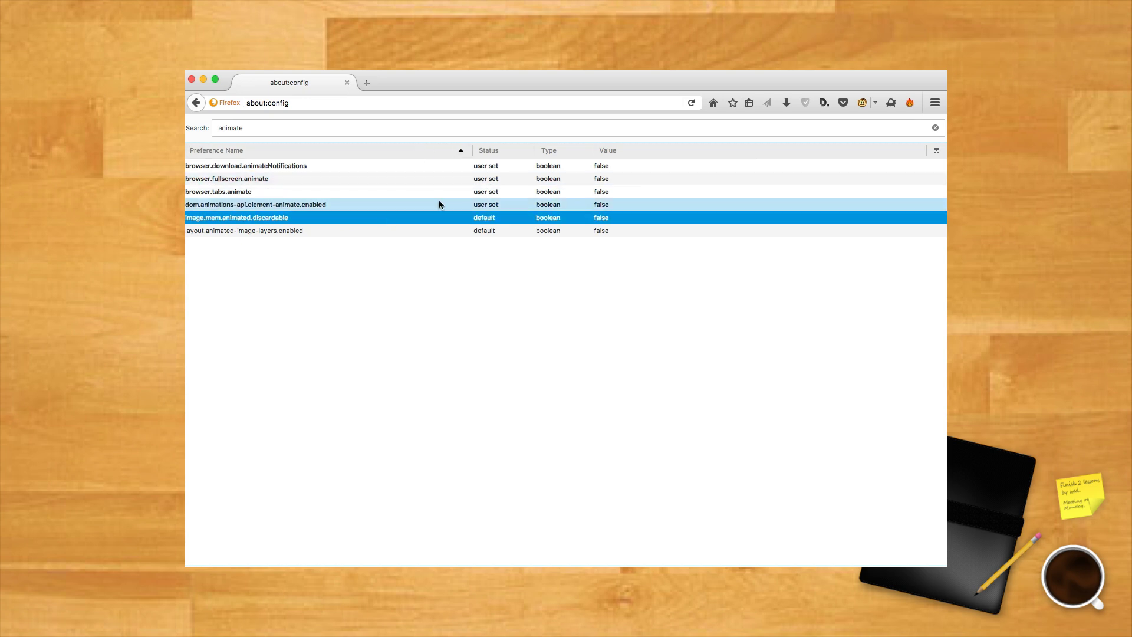
left_click(391, 231)
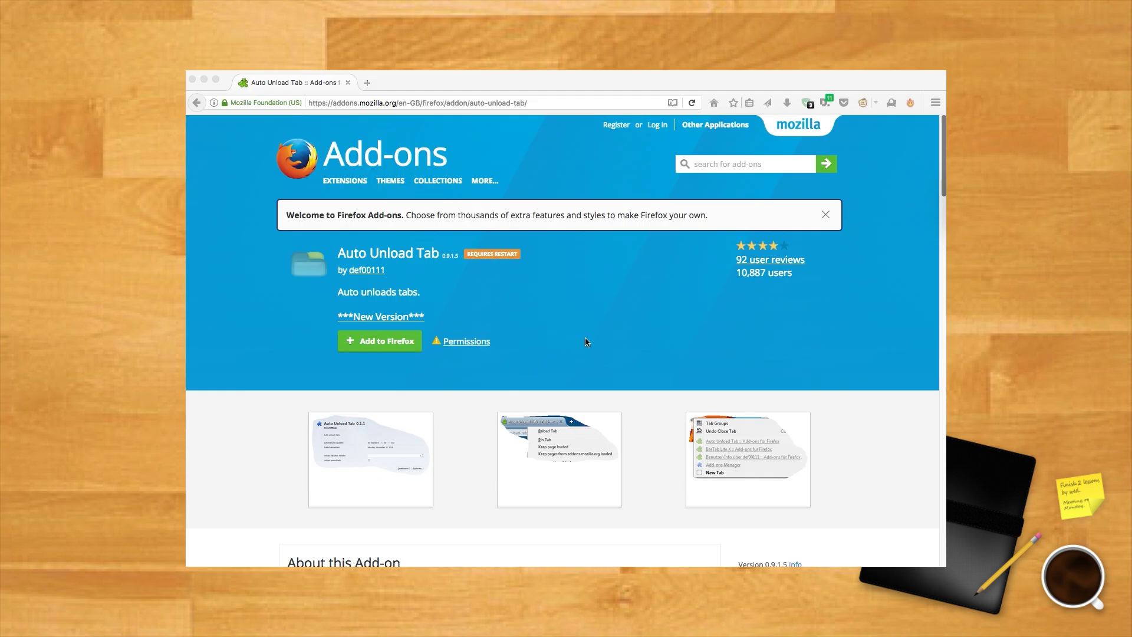
Browse through the enlarged Auto Unload Tab screenshots, then close the viewer.
left_click(387, 440)
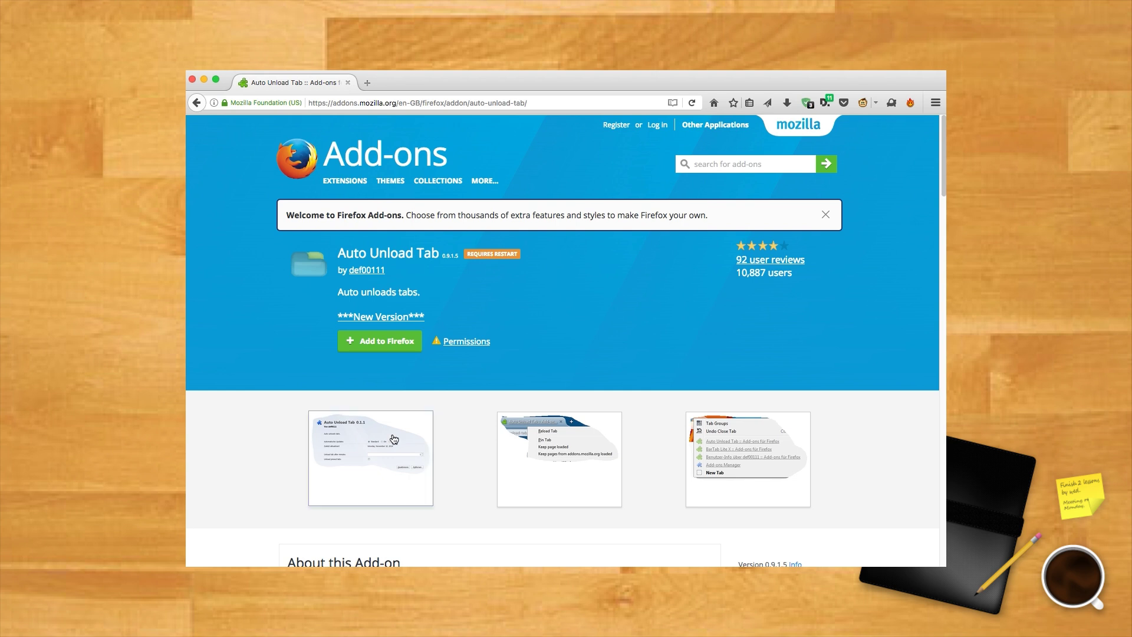
left_click(393, 439)
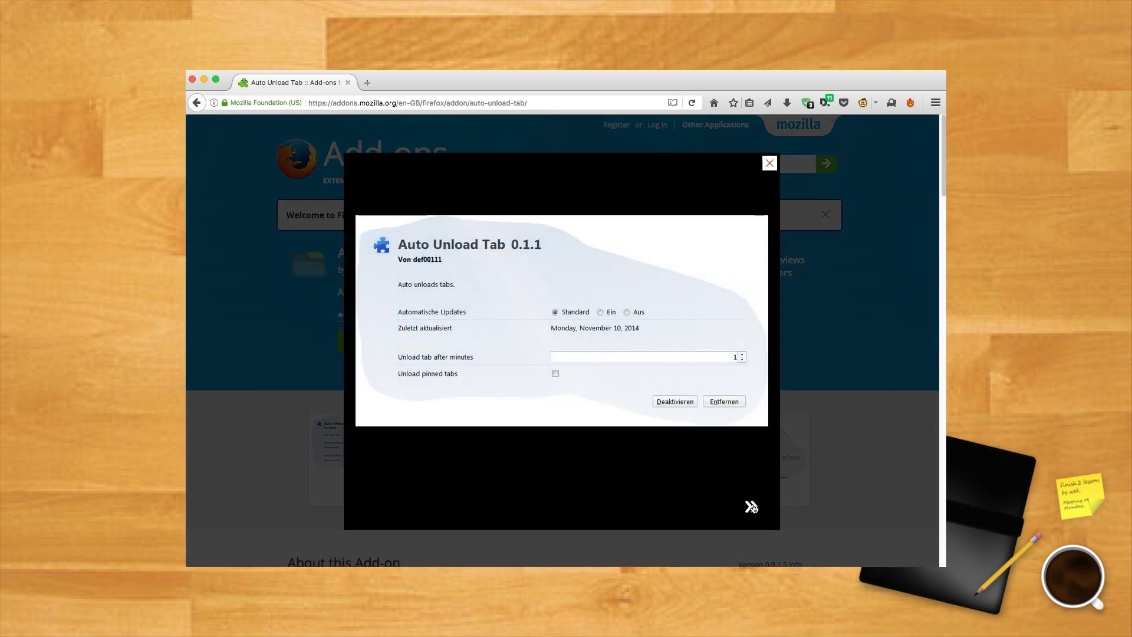
left_click(752, 507)
left_click(752, 506)
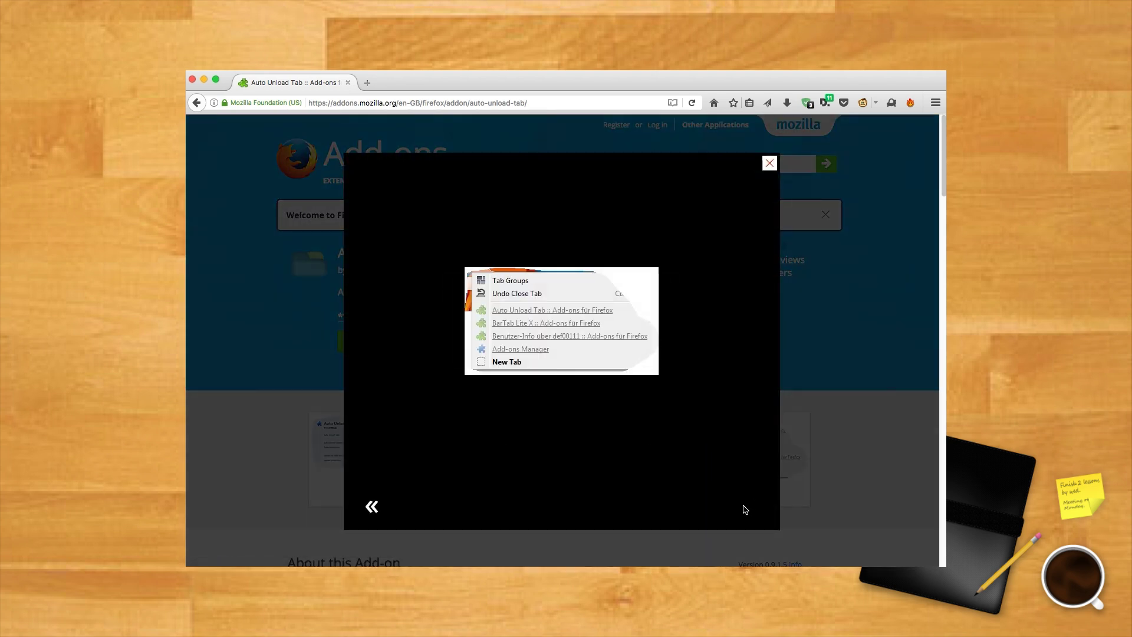
left_click(768, 164)
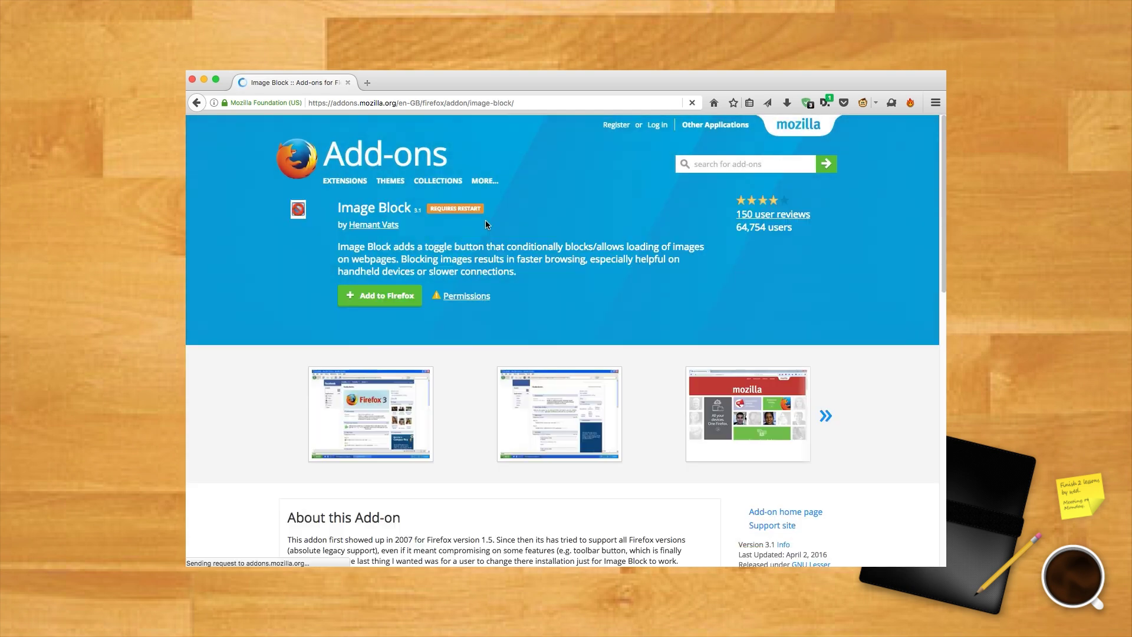
Step through the enlarged Image Block screenshots, including the Image Block OFF one.
left_click(384, 413)
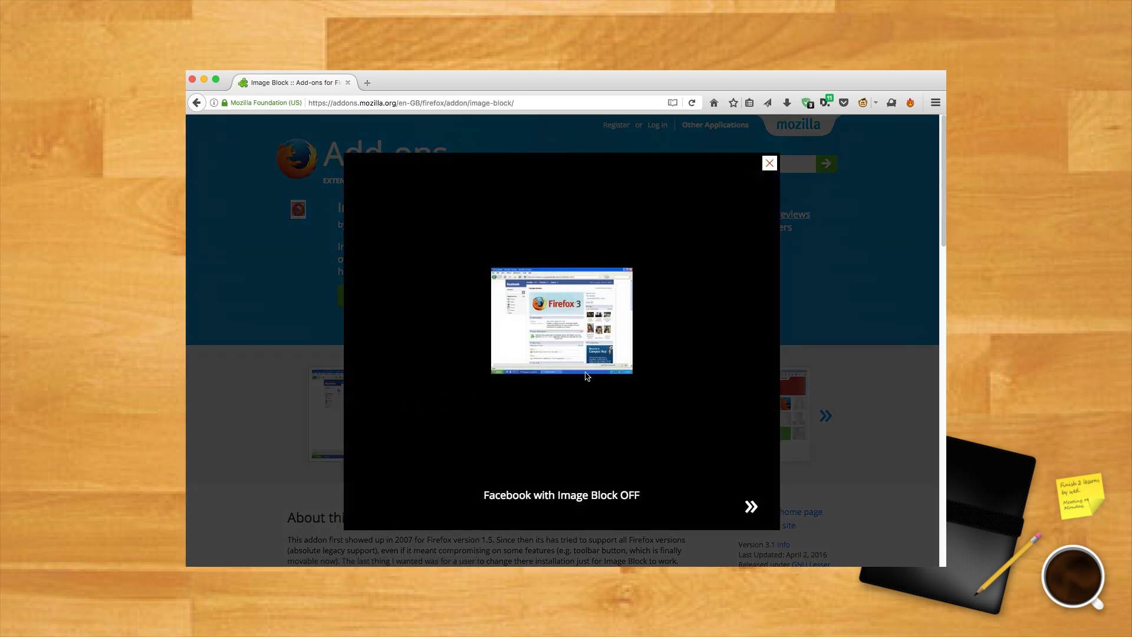
left_click(756, 507)
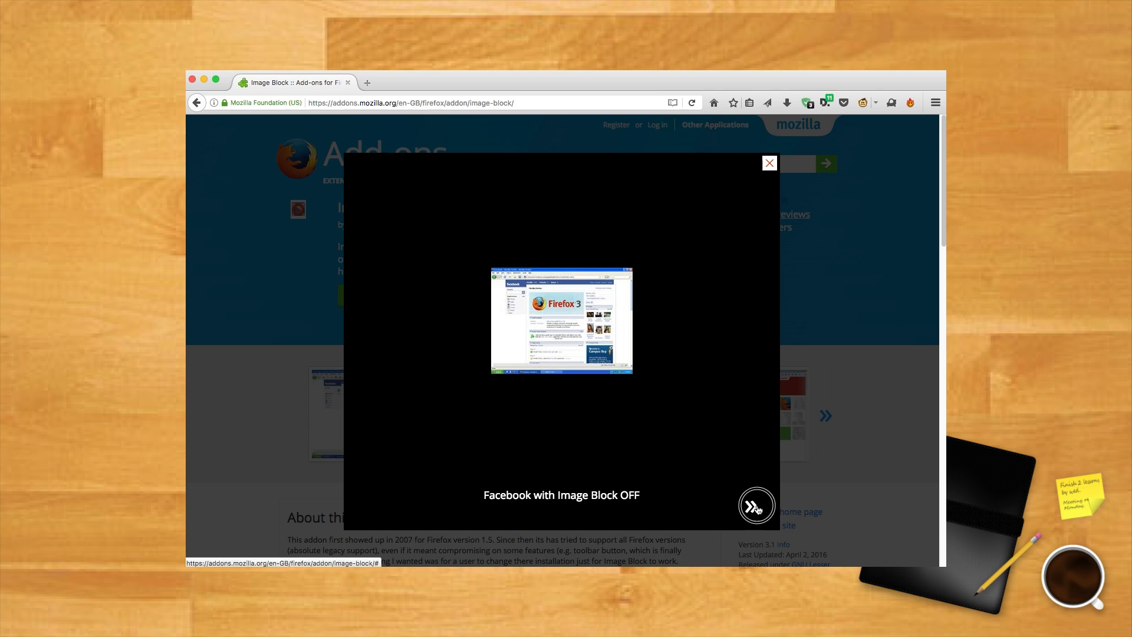
left_click(756, 508)
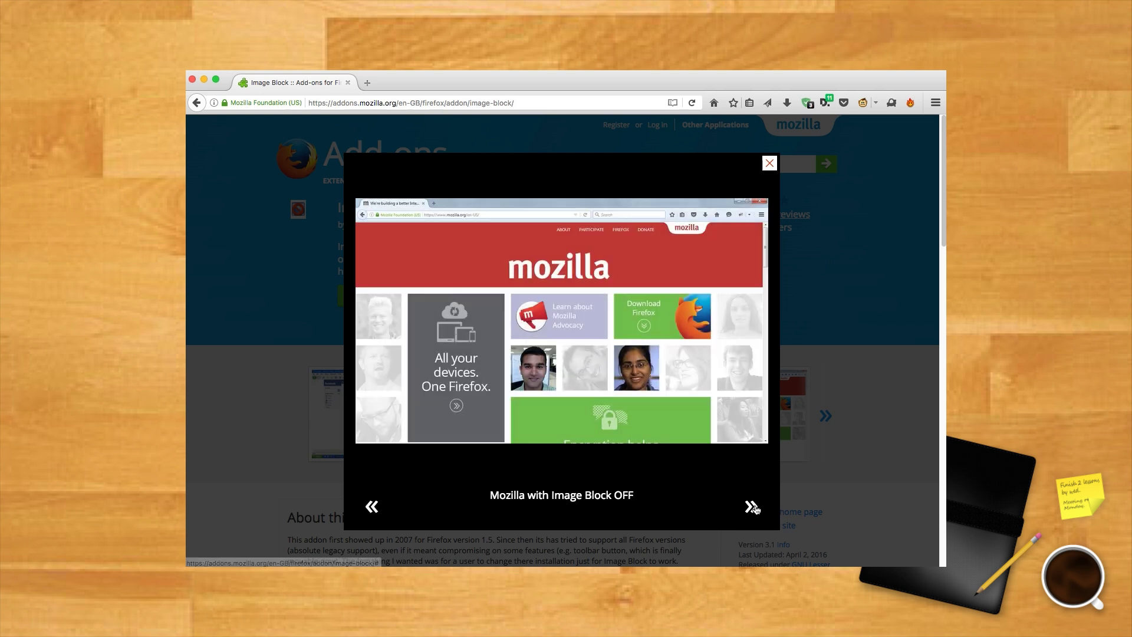
left_click(755, 507)
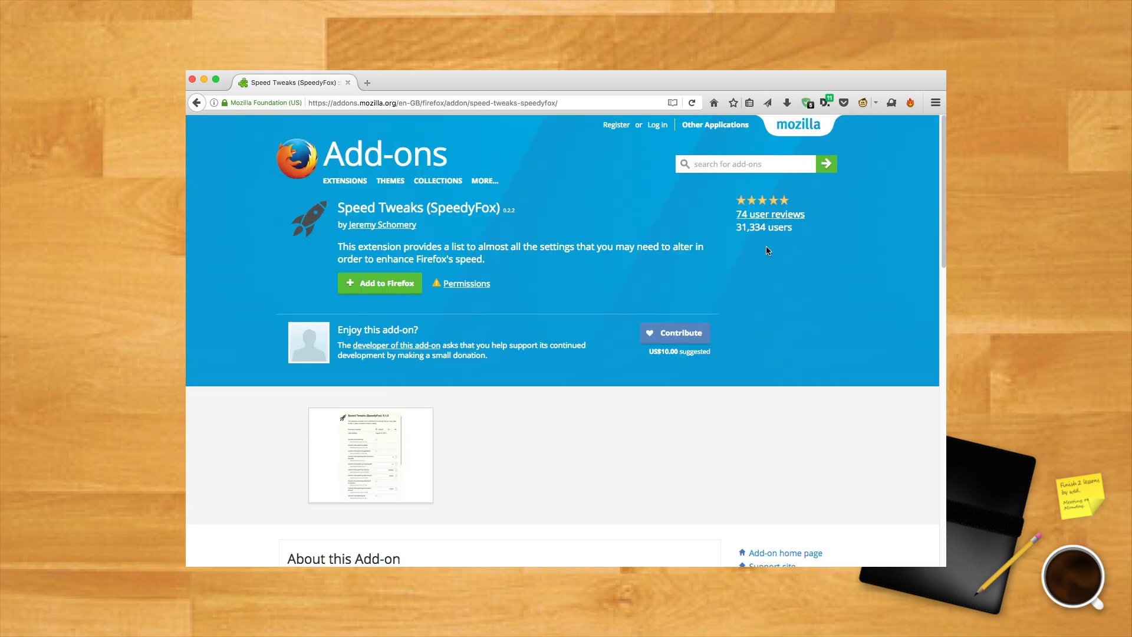
View the enlarged Speed Tweaks settings screenshot, then close it.
left_click(369, 456)
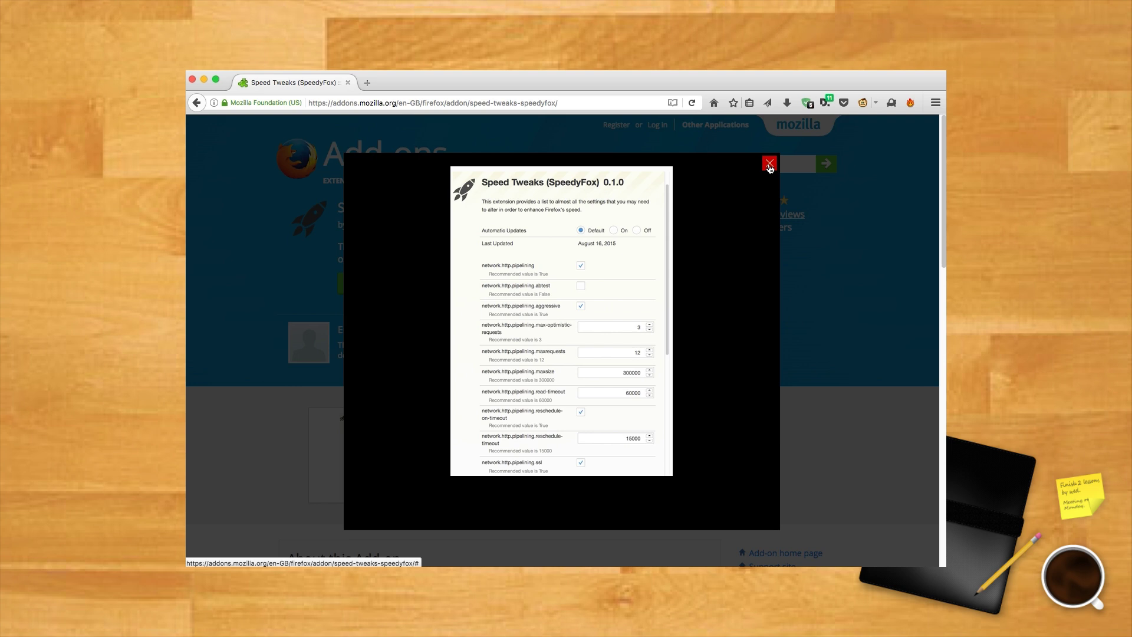
left_click(769, 165)
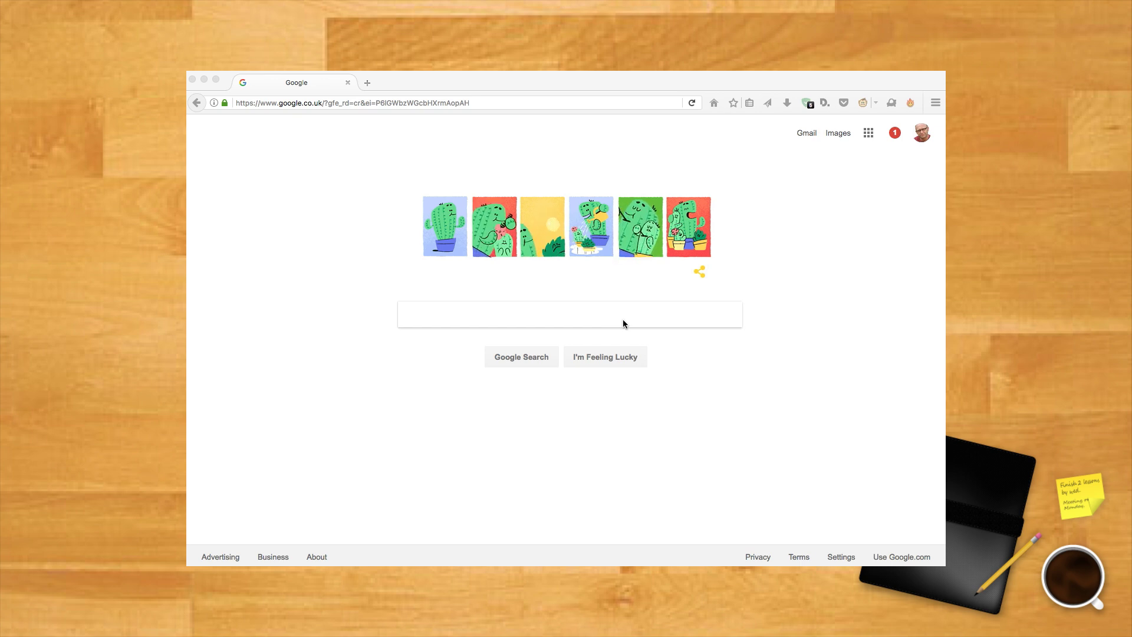
Load about:support, then start Refresh Firefox and cancel it without resetting anything.
left_click(480, 102)
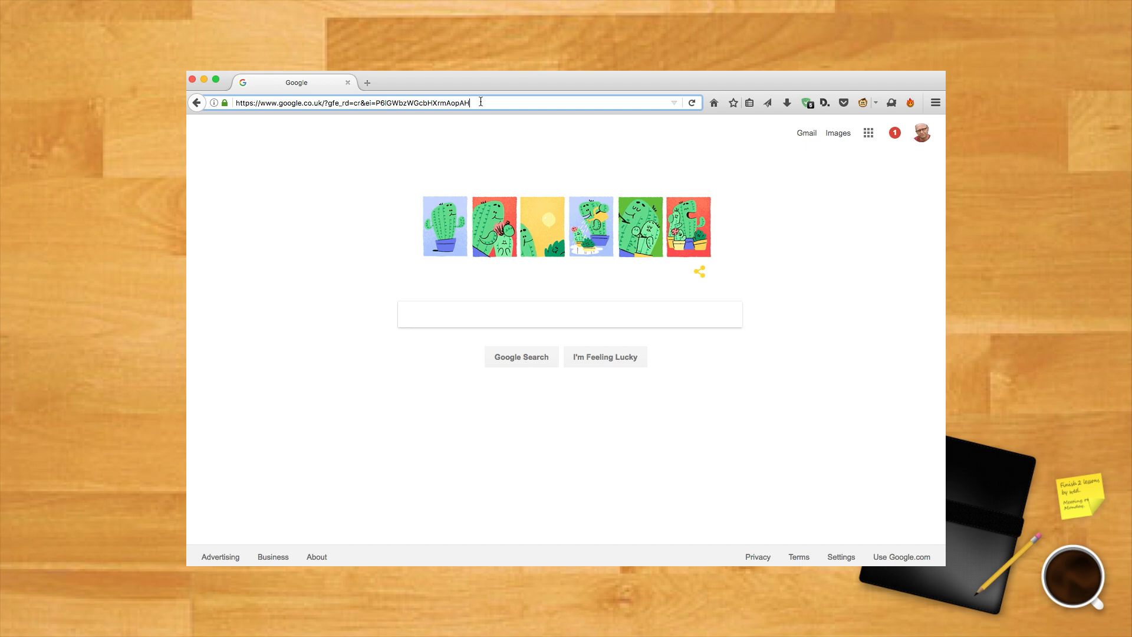
key("super+a")
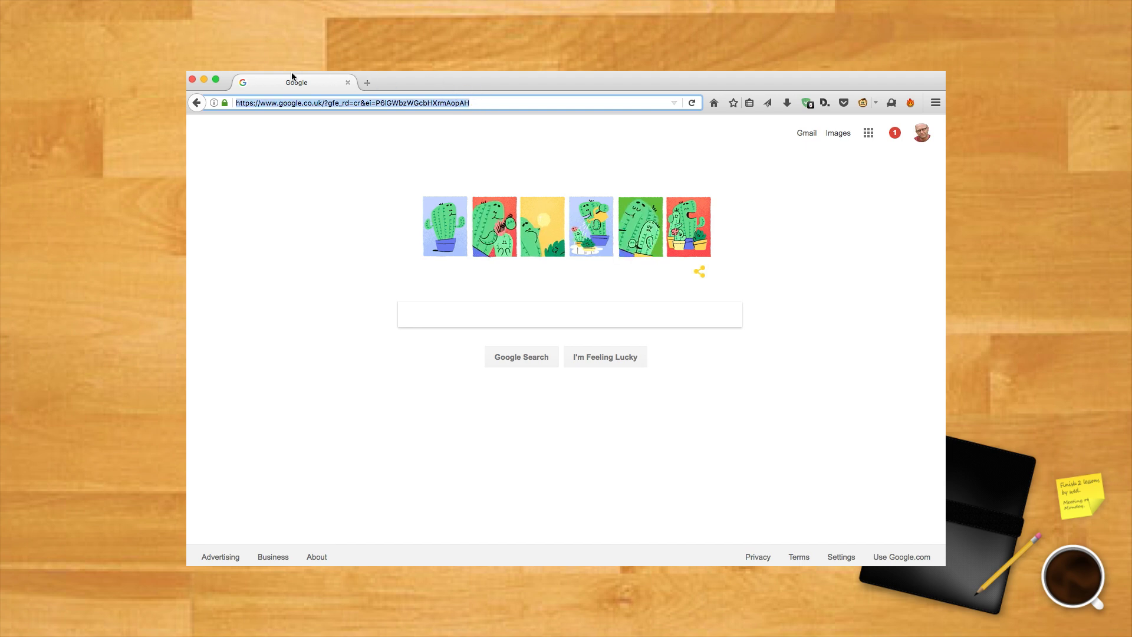
type("about")
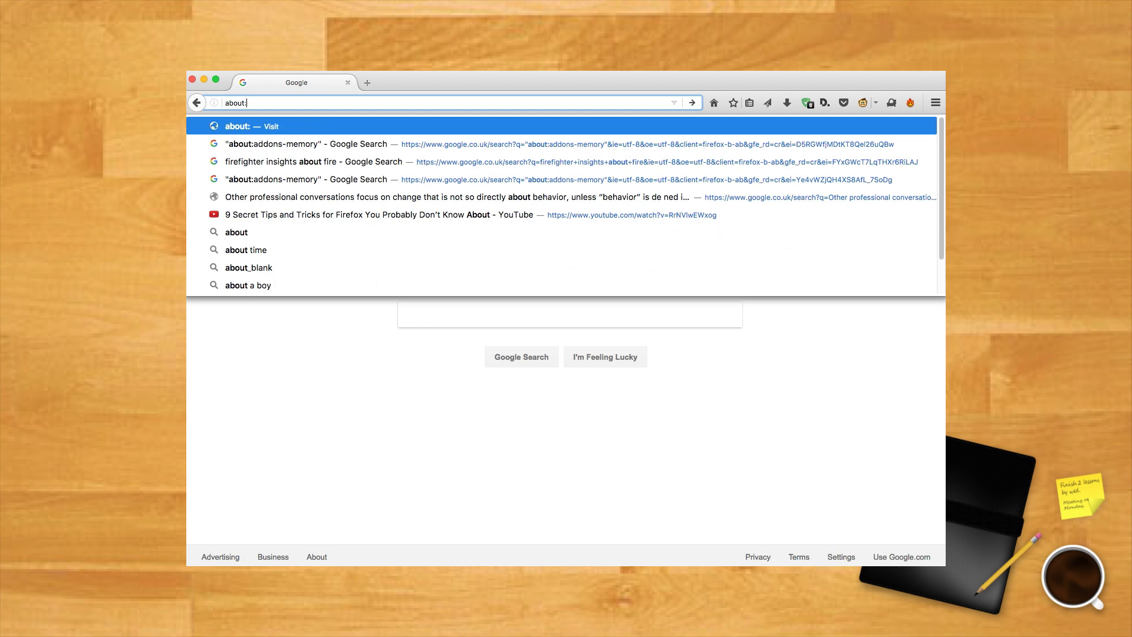
type(":support")
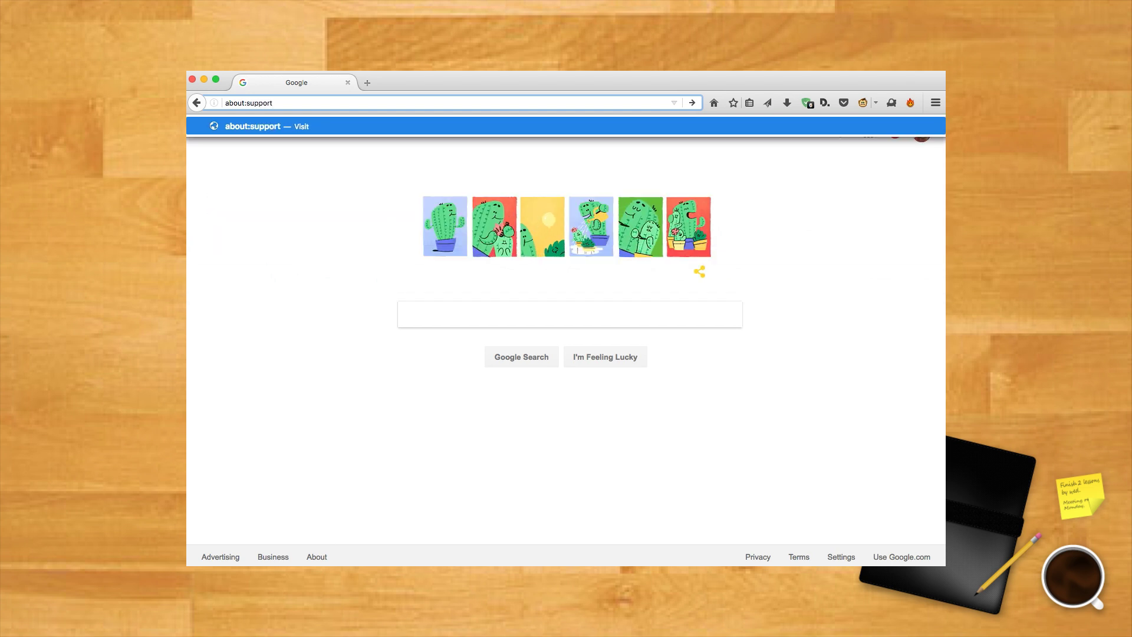
key("Return")
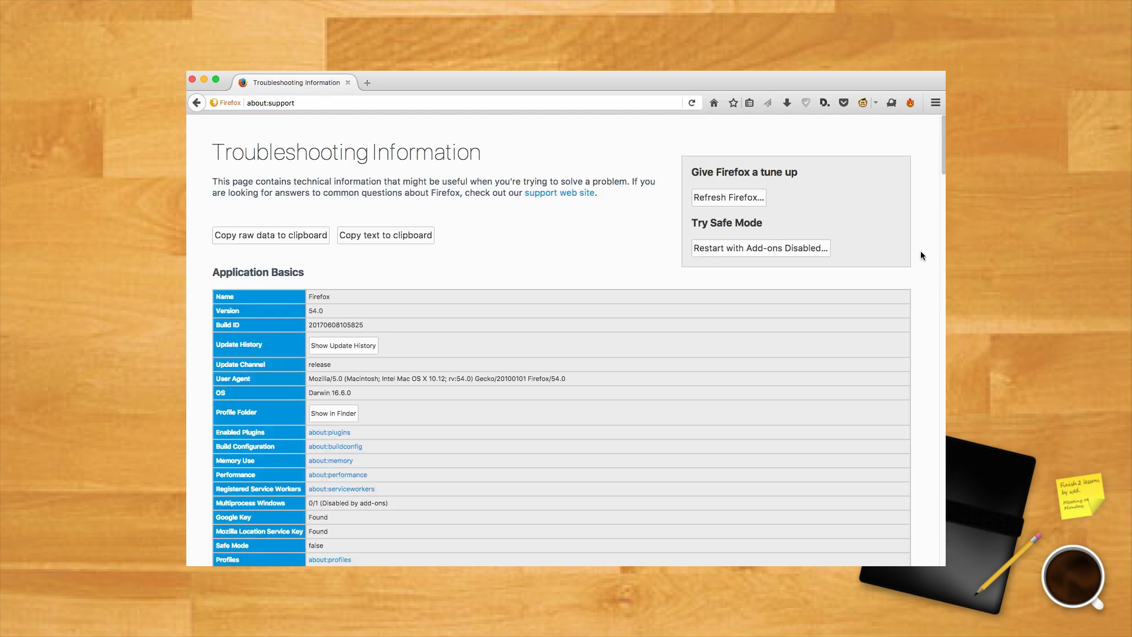
left_click(730, 198)
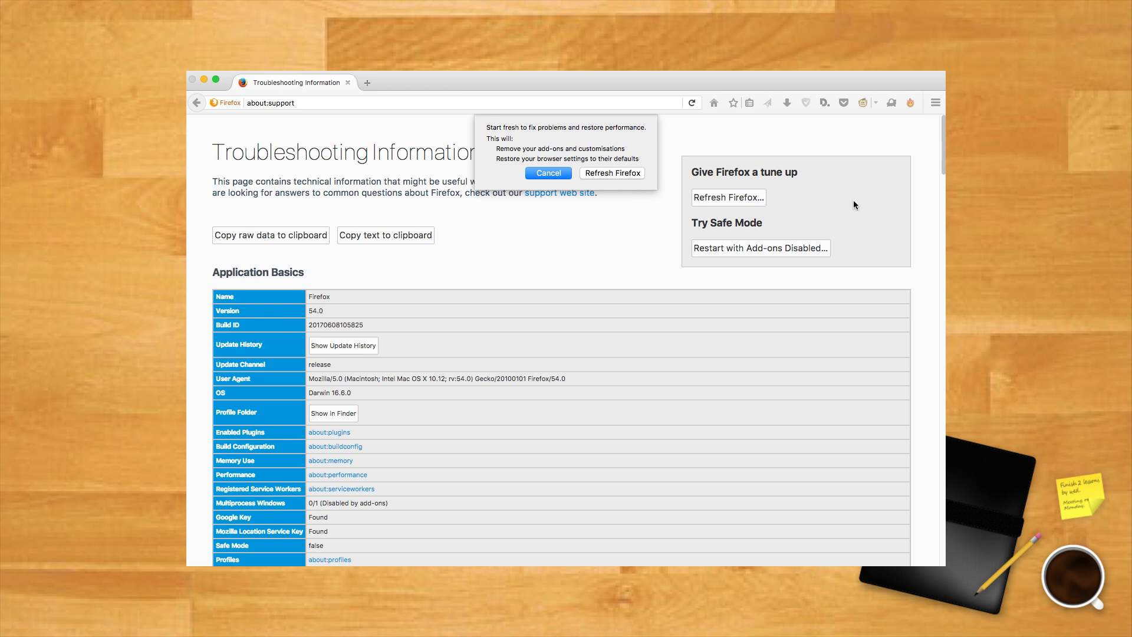
left_click(553, 173)
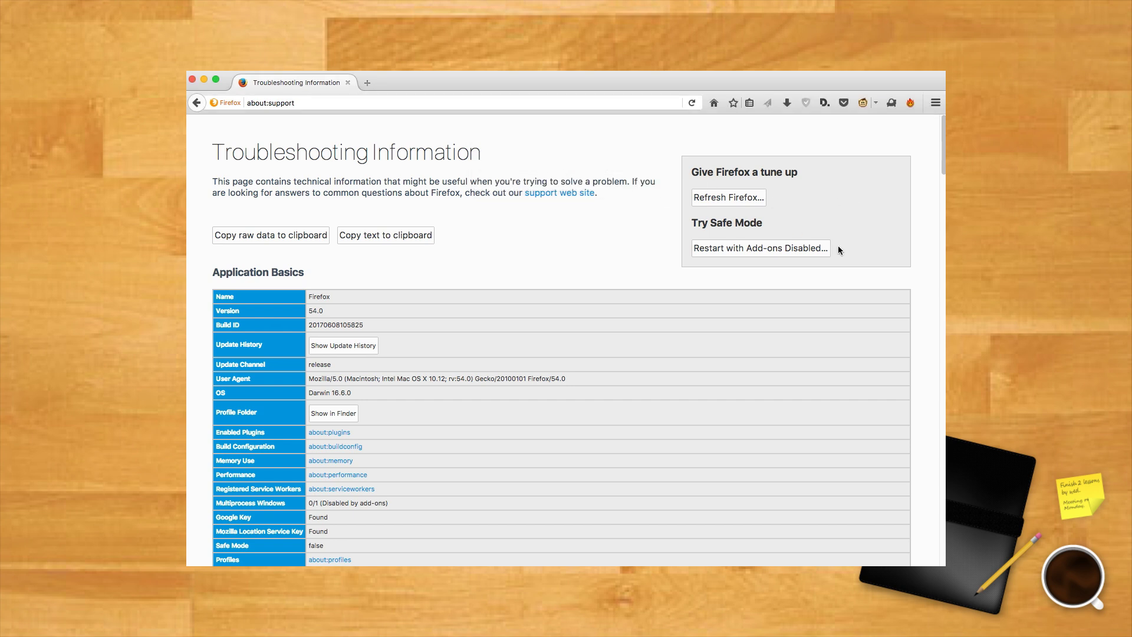